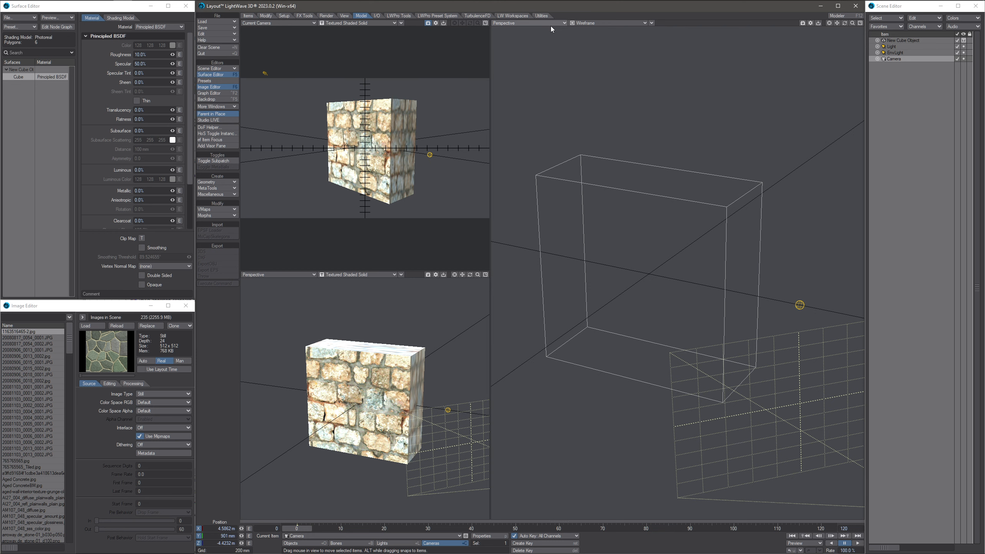
Step: Find the Add Visor Pane command by searching for "viso" and add a Visor pane to the large perspective viewport
{"action": "left_click", "coordinate": [342, 65], "text": "ctrl+shift"}
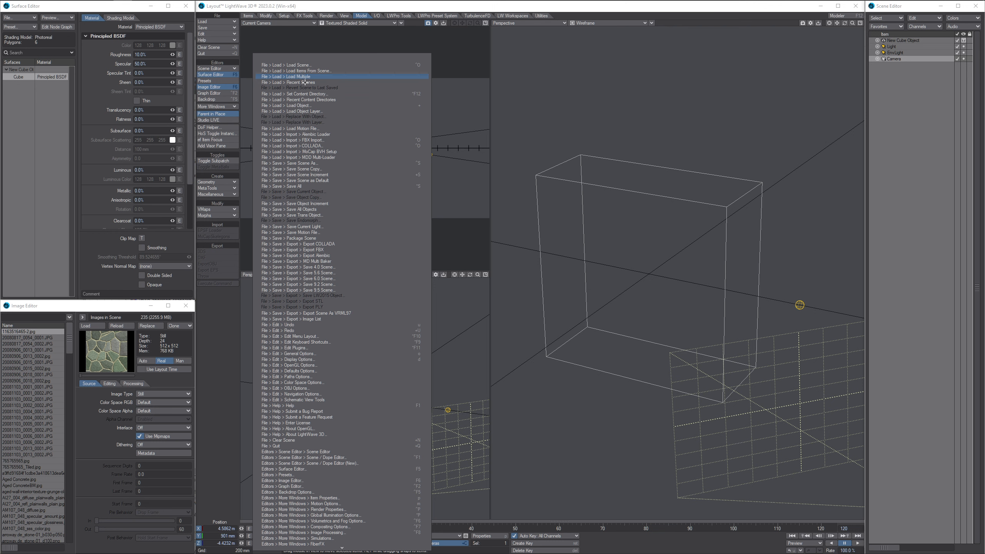
{"action": "type", "text": "viso"}
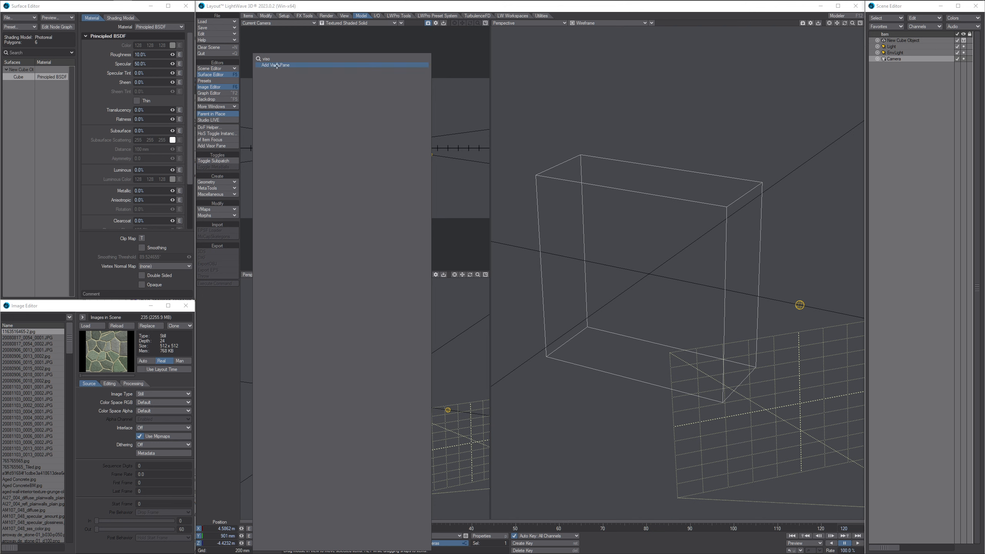
{"action": "key", "text": "Return"}
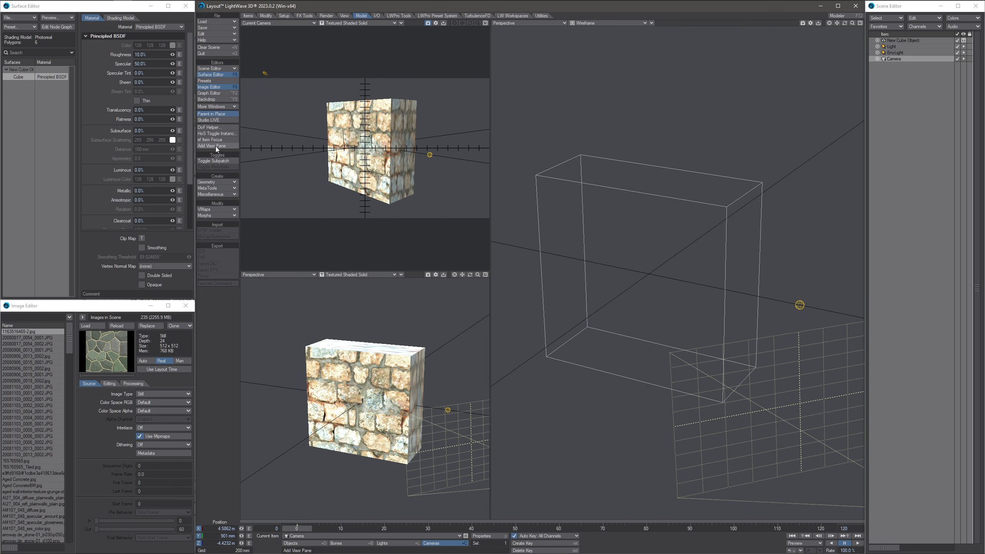
{"action": "left_click", "coordinate": [216, 147]}
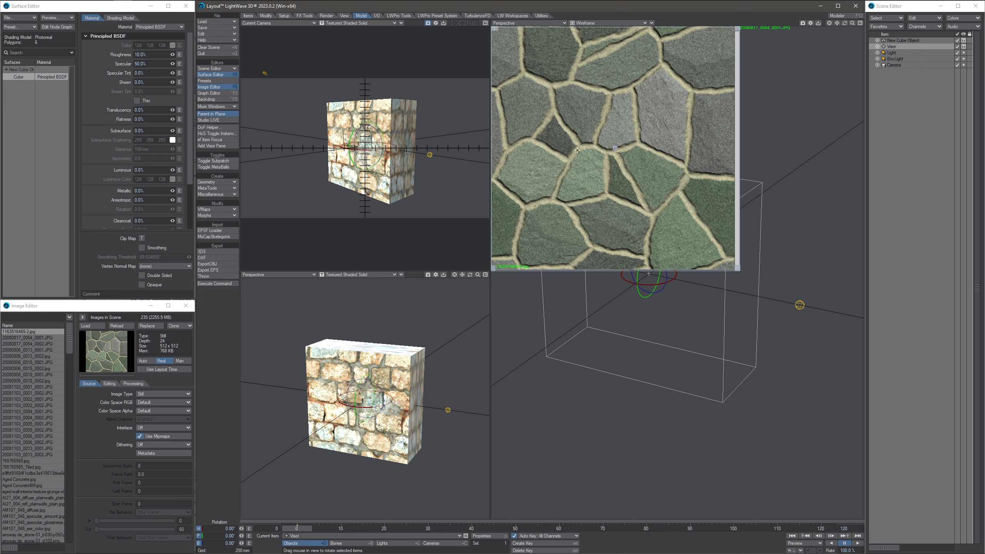
Step: Preview several brick texture images from the Image Editor list at full size and close the image viewer
{"action": "mouse_move", "coordinate": [70, 345]}
{"action": "left_mouse_down"}
{"action": "mouse_move", "coordinate": [72, 547]}
{"action": "mouse_move", "coordinate": [79, 349]}
{"action": "mouse_move", "coordinate": [76, 396]}
{"action": "mouse_move", "coordinate": [70, 352]}
{"action": "left_mouse_up"}
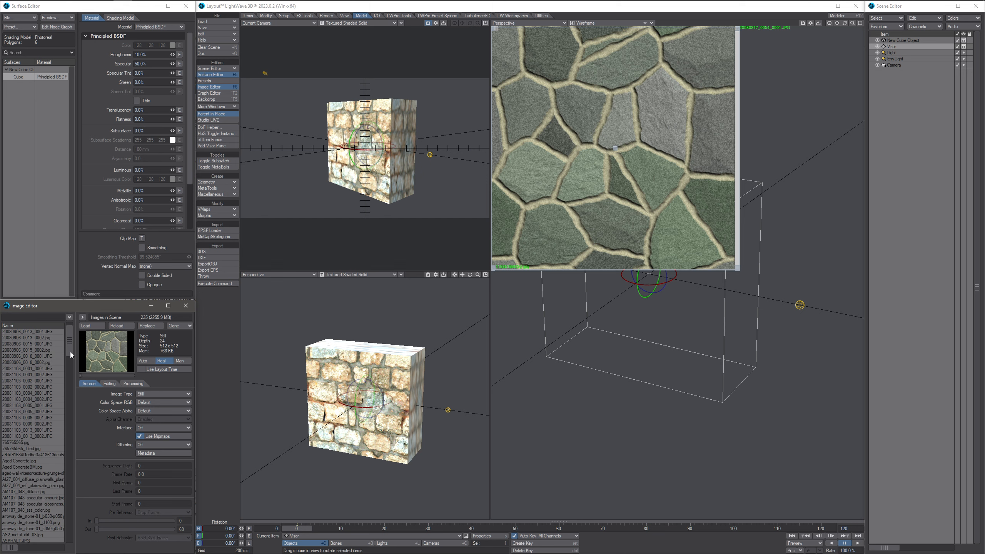
{"action": "left_click", "coordinate": [24, 340]}
{"action": "left_click", "coordinate": [24, 349]}
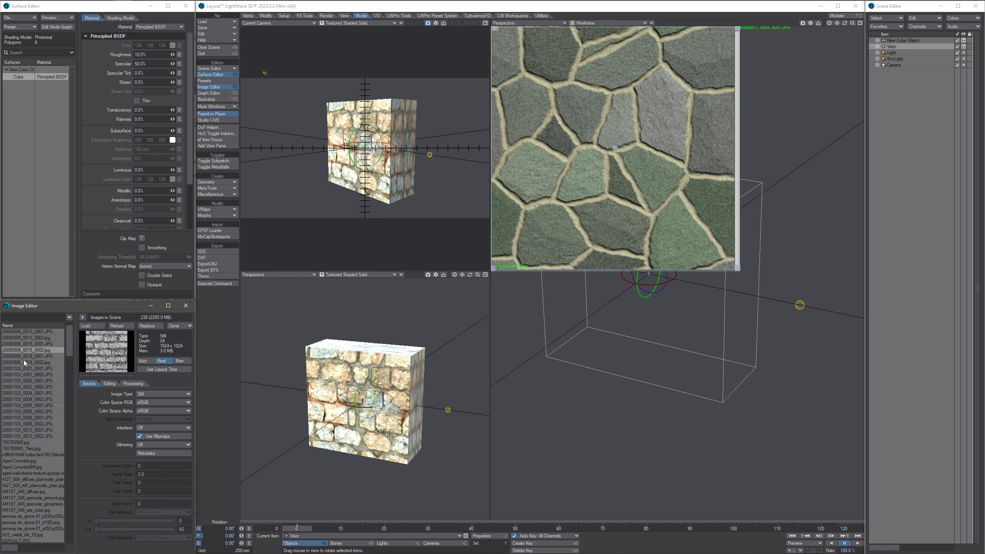
{"action": "double_click", "coordinate": [24, 358]}
{"action": "double_click", "coordinate": [22, 367]}
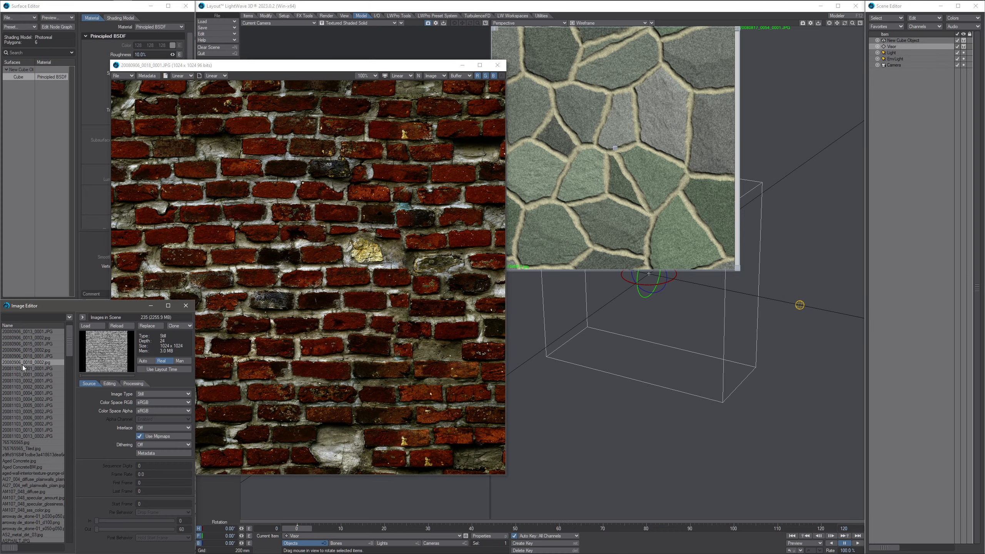
{"action": "double_click", "coordinate": [22, 373]}
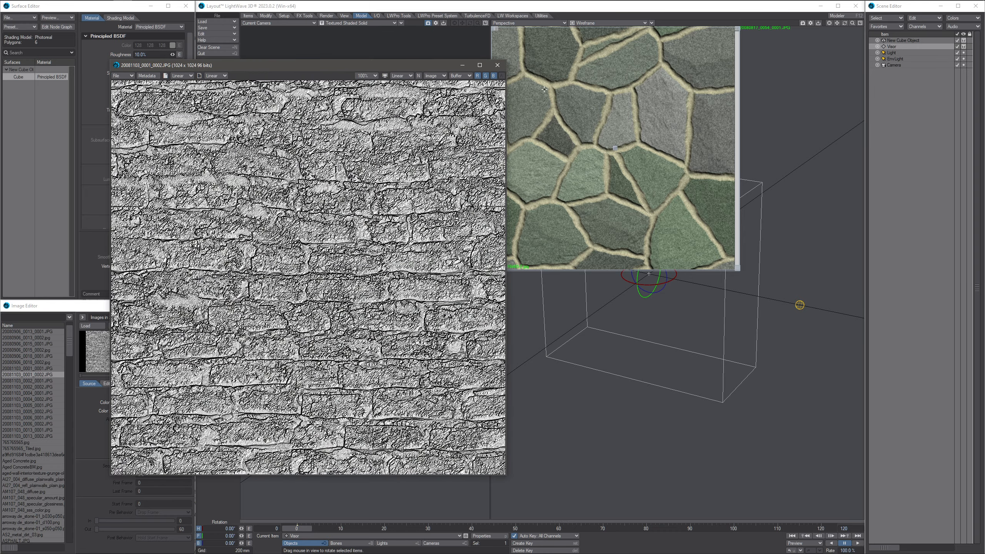
{"action": "left_click", "coordinate": [505, 68]}
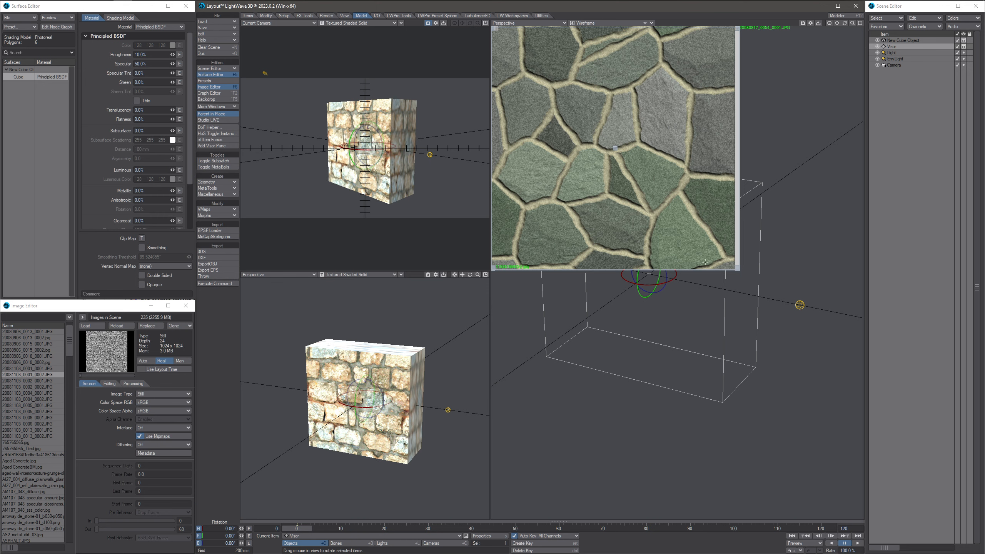
Step: Enlarge the Visor pane to fill most of the perspective viewport and browse through its texture images
{"action": "left_click_drag", "start_coordinate": [733, 273], "coordinate": [817, 407]}
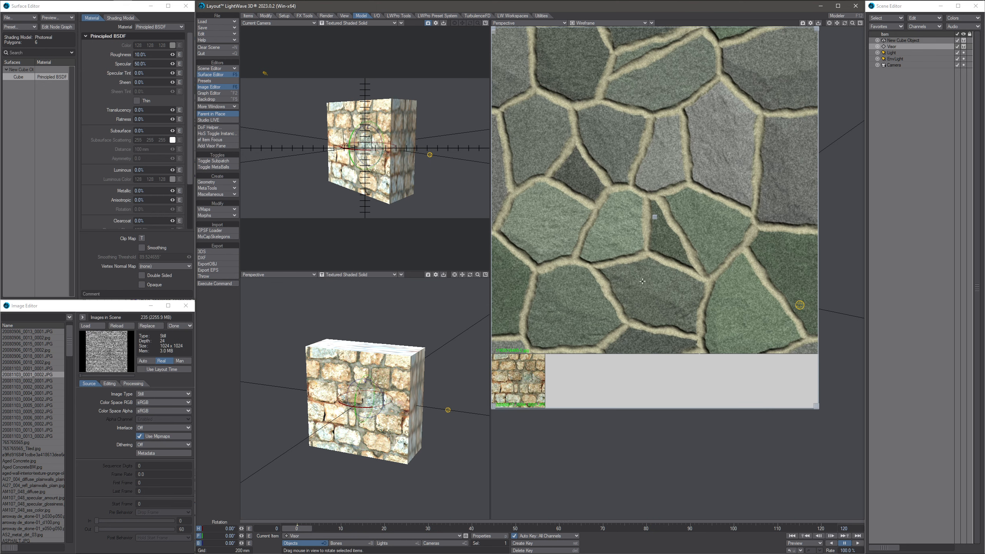
{"action": "left_click", "coordinate": [493, 29]}
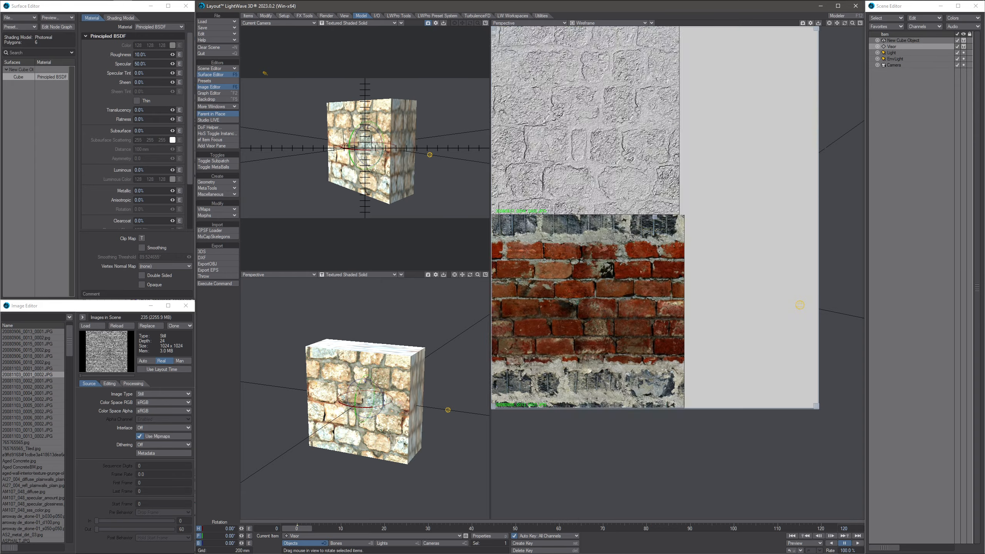
{"action": "left_click", "coordinate": [494, 29]}
{"action": "left_click_drag", "start_coordinate": [493, 35], "coordinate": [494, 128]}
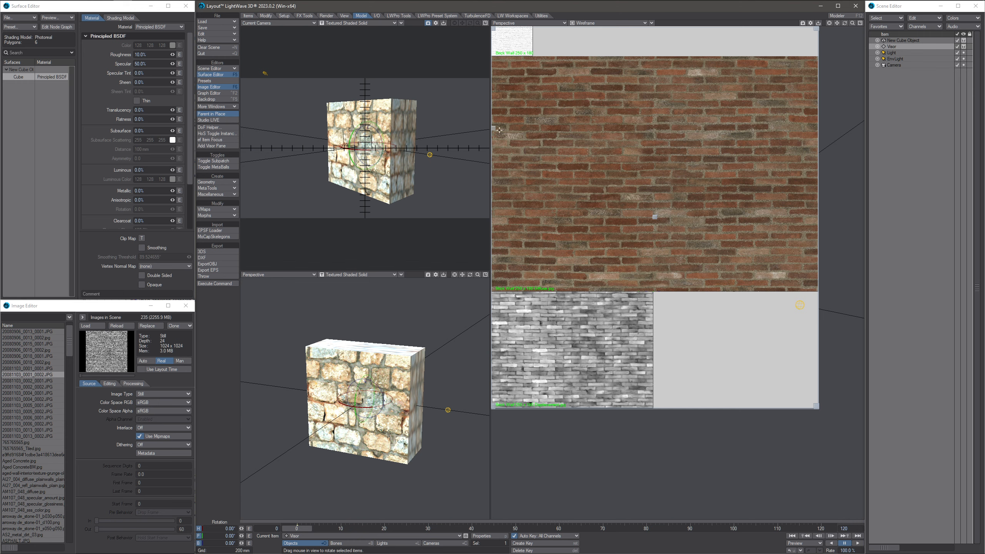
{"action": "left_click_drag", "start_coordinate": [494, 128], "coordinate": [494, 172]}
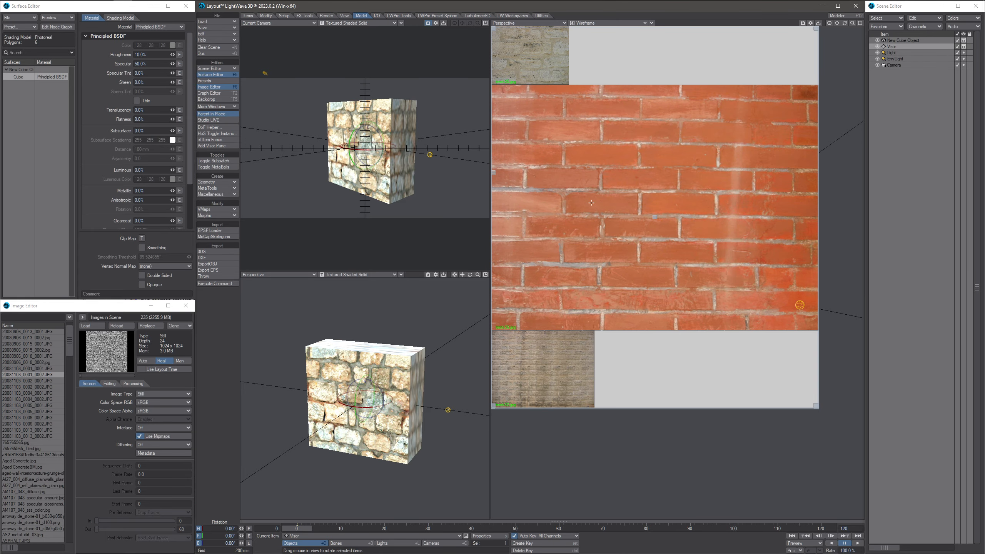
Step: Move the Visor pane away from the viewport corner, reshape it into a wide horizontal strip and scroll through its images
{"action": "left_click_drag", "start_coordinate": [655, 218], "coordinate": [674, 262]}
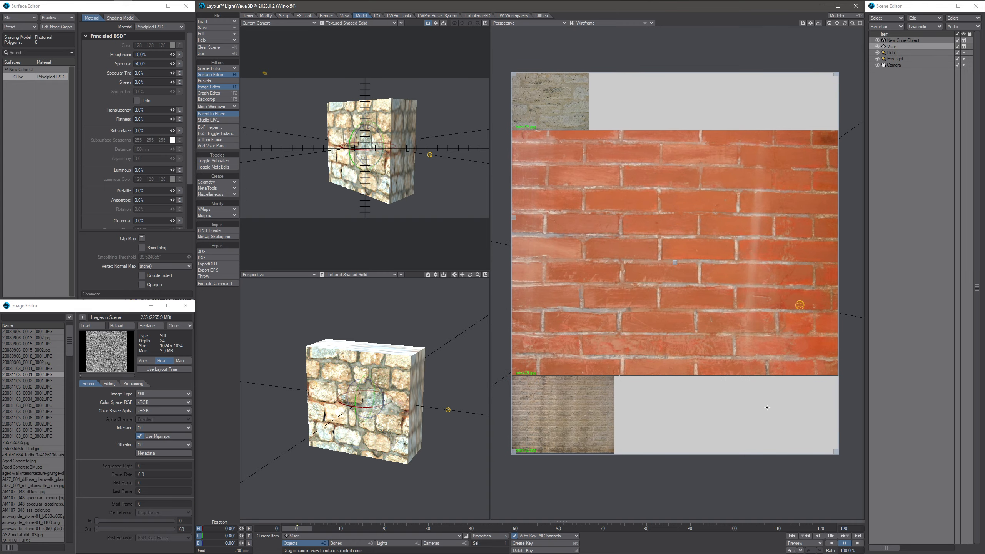
{"action": "left_click_drag", "start_coordinate": [837, 451], "coordinate": [858, 106]}
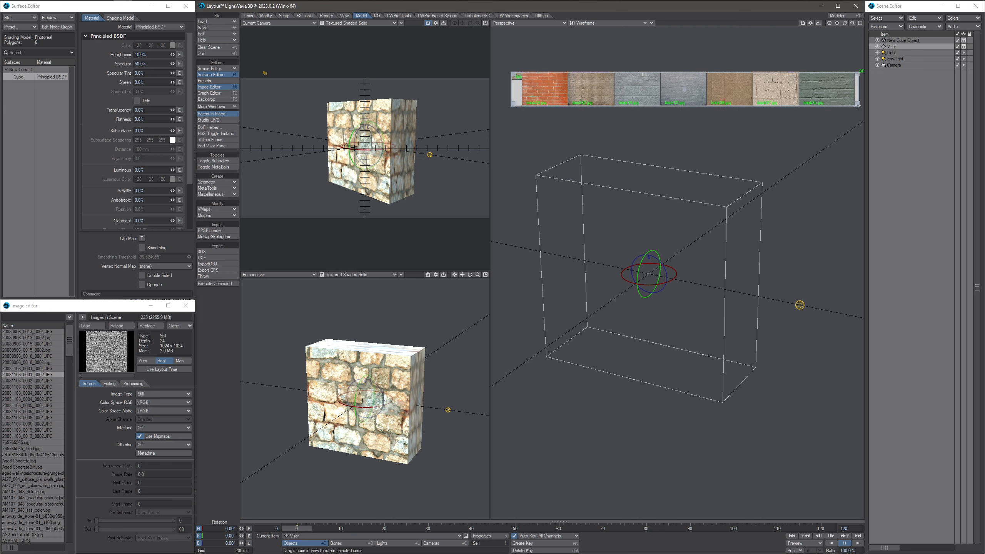
{"action": "left_click_drag", "start_coordinate": [645, 73], "coordinate": [730, 73]}
Step: Reshape the Visor pane into a tall, narrow vertical column and scroll through its images
{"action": "left_click_drag", "start_coordinate": [856, 104], "coordinate": [574, 511]}
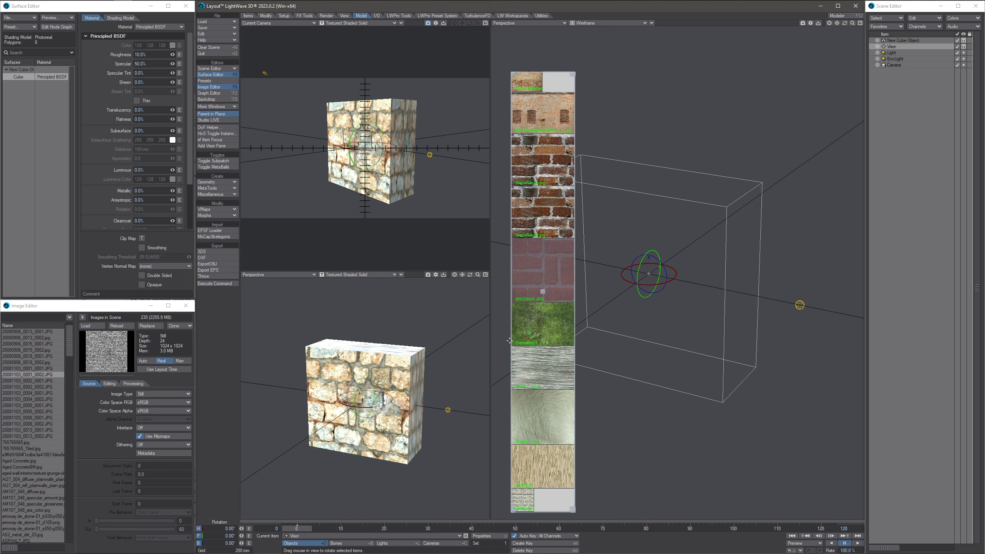
{"action": "left_click_drag", "start_coordinate": [512, 340], "coordinate": [514, 369]}
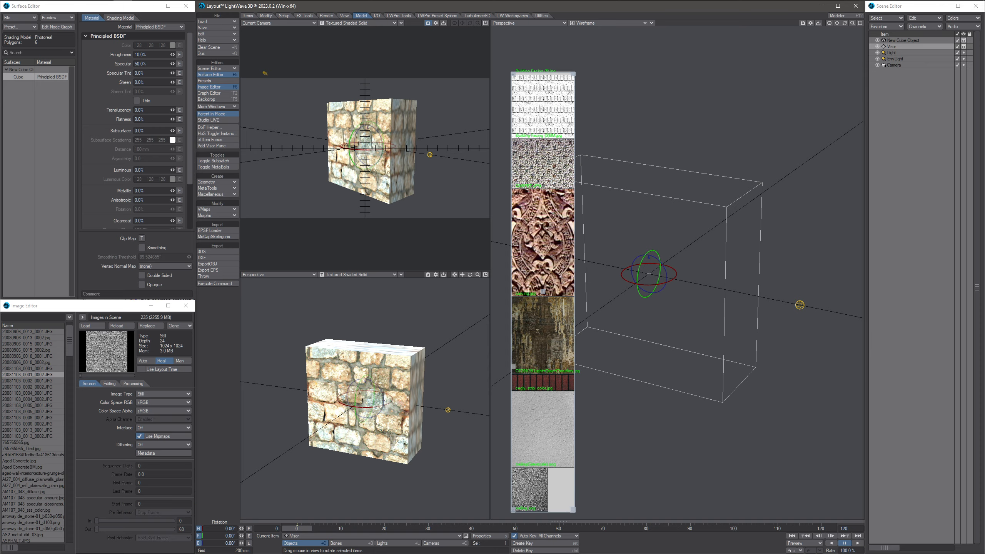
Step: Resize and reposition the Visor pane as a large upright rectangle in the perspective viewport and browse its images
{"action": "left_click_drag", "start_coordinate": [572, 509], "coordinate": [745, 455]}
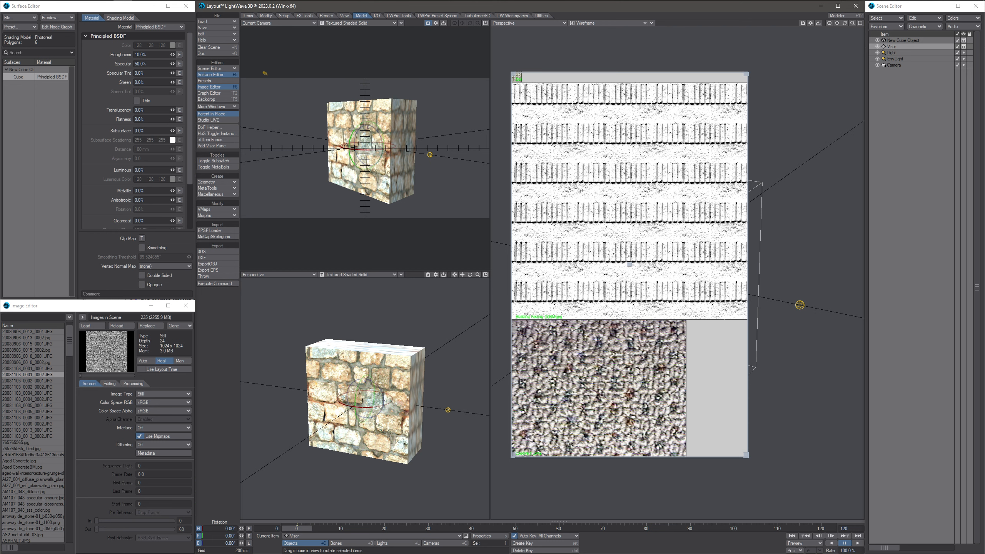
{"action": "left_click_drag", "start_coordinate": [630, 266], "coordinate": [644, 244]}
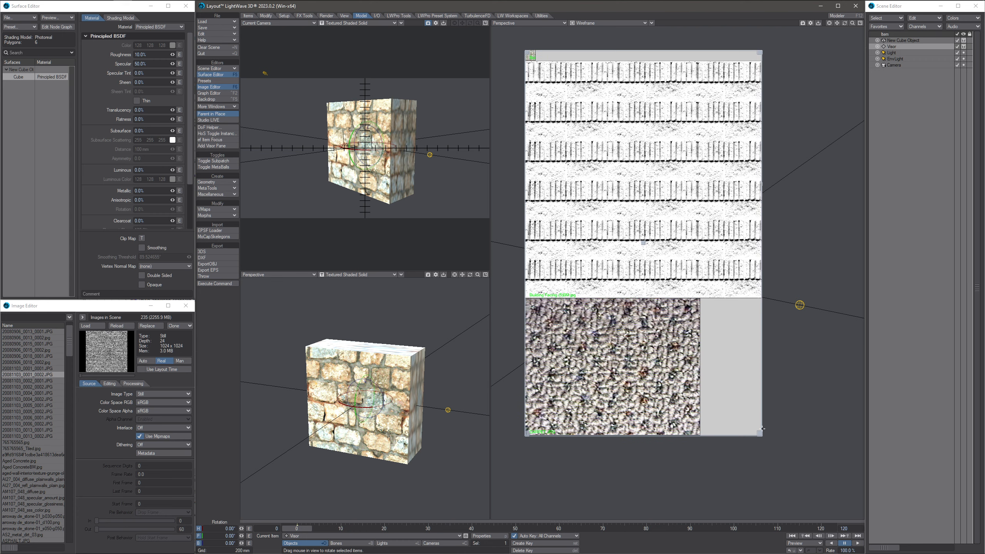
{"action": "left_click_drag", "start_coordinate": [761, 433], "coordinate": [793, 457]}
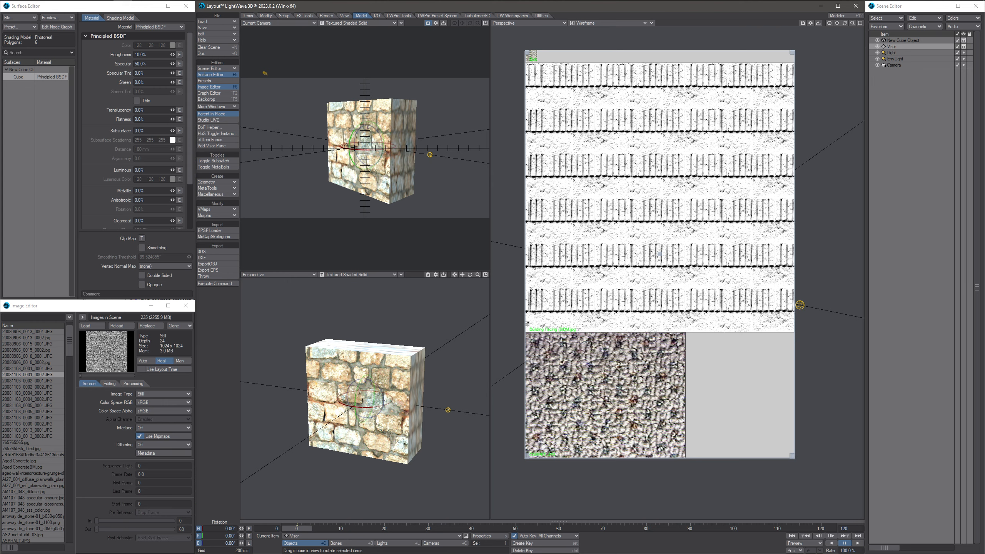
{"action": "scroll", "coordinate": [660, 255], "scroll_direction": "down", "scroll_amount": 8}
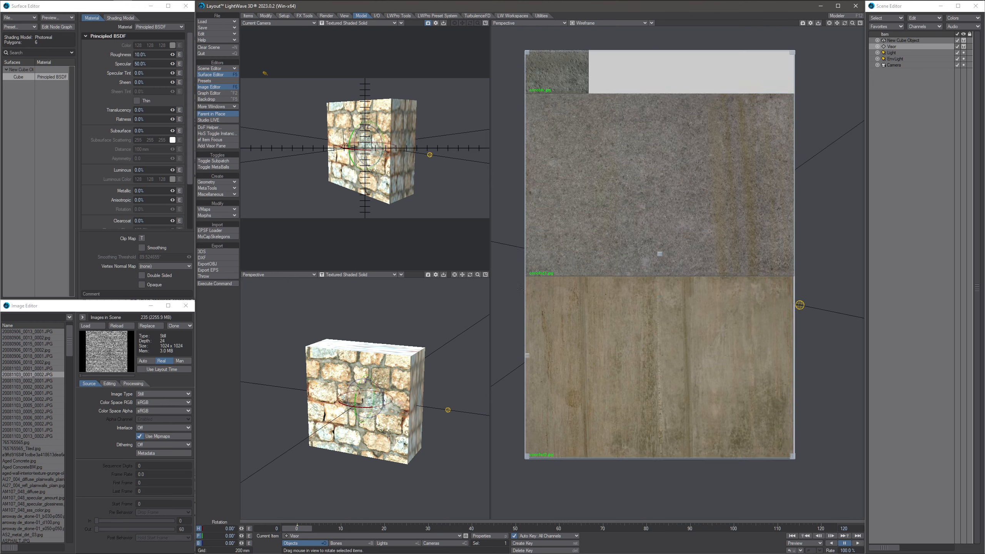
{"action": "scroll", "coordinate": [659, 255], "scroll_direction": "up", "scroll_amount": 8}
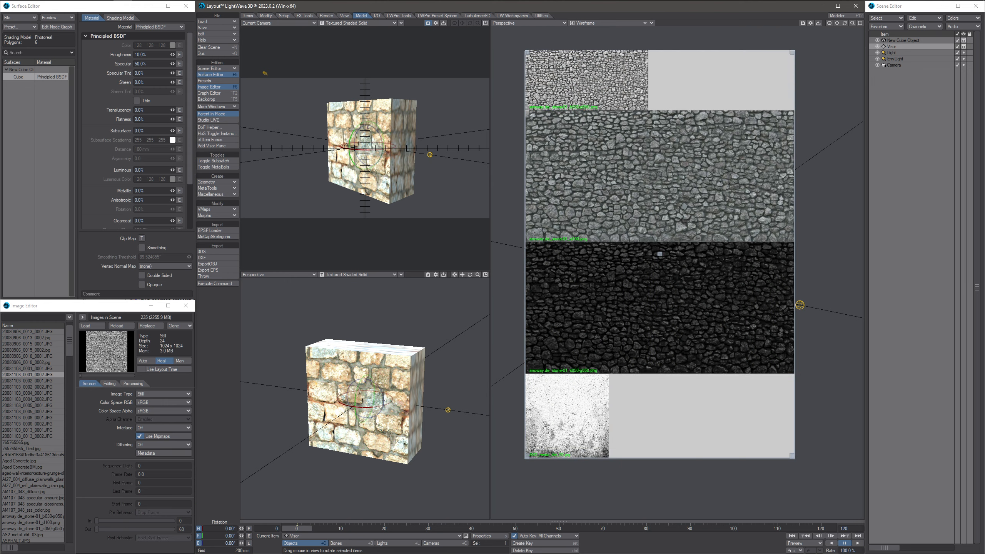
Step: Open the Visor Settings and switch the pane background off and back on
{"action": "key", "text": "p"}
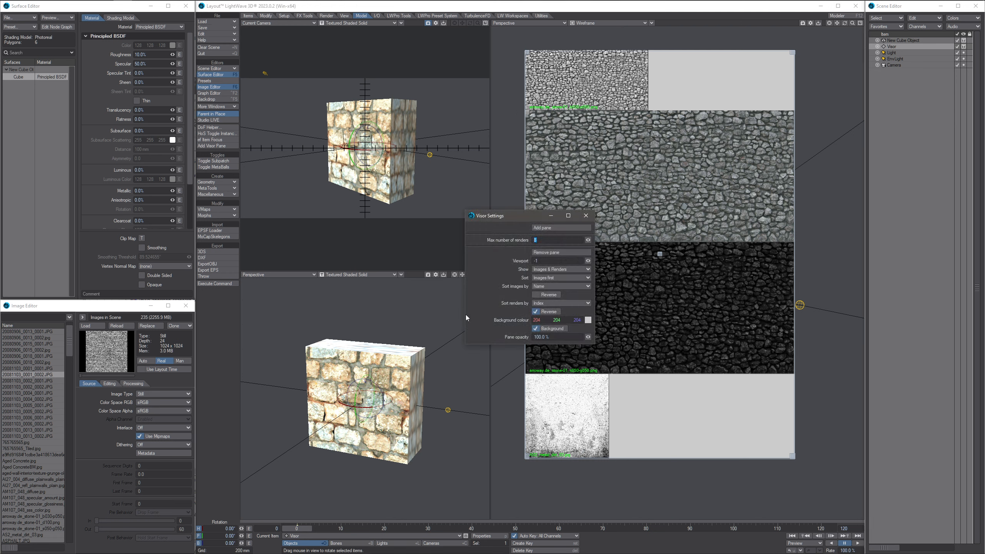
{"action": "left_click_drag", "start_coordinate": [491, 217], "coordinate": [453, 304]}
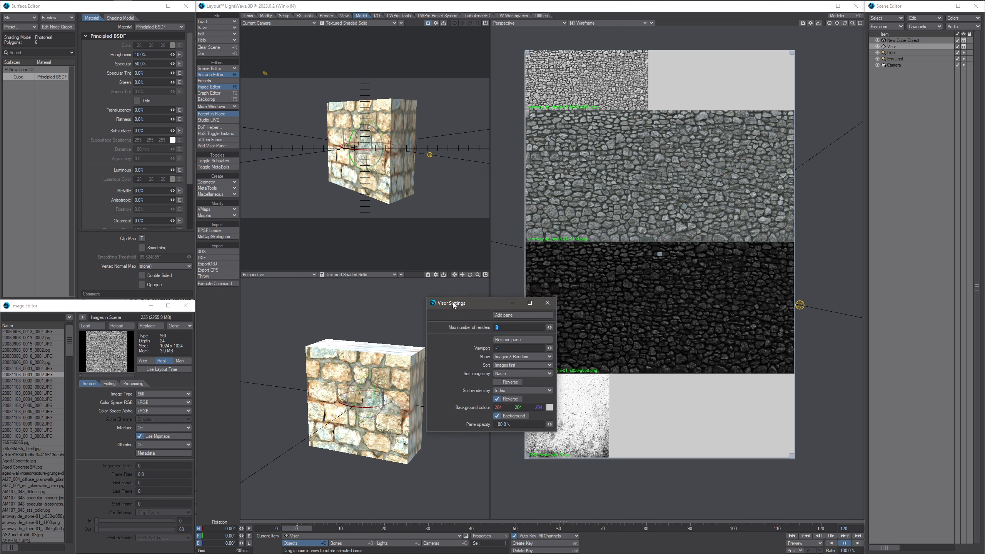
{"action": "left_click", "coordinate": [508, 416]}
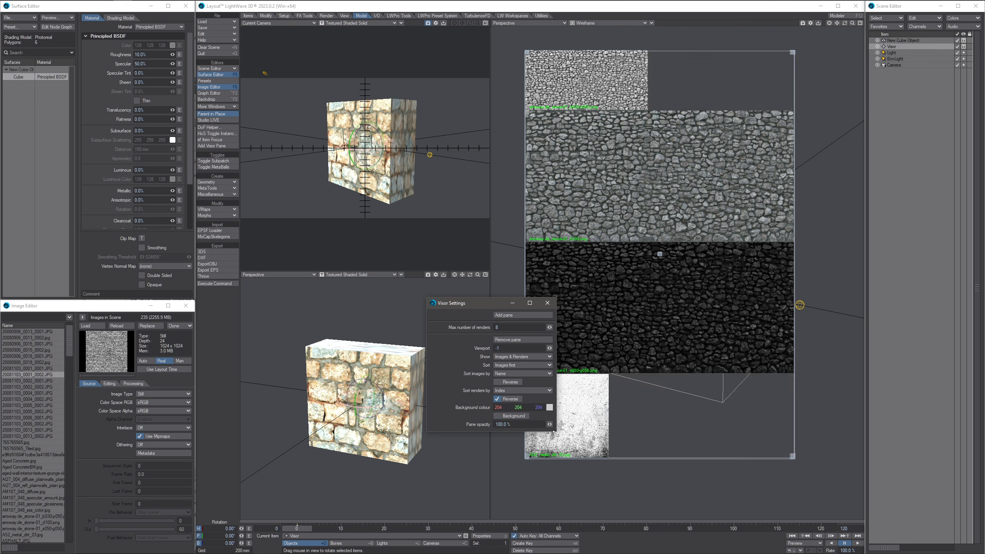
{"action": "left_click", "coordinate": [511, 417]}
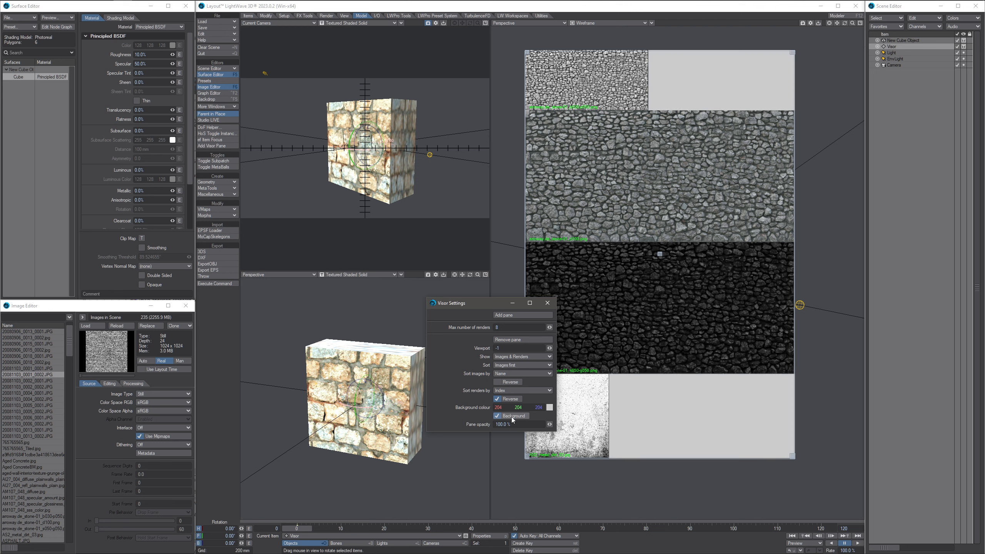
Step: Set the Visor pane's background colour to red (234, 39, 39)
{"action": "left_click", "coordinate": [549, 408]}
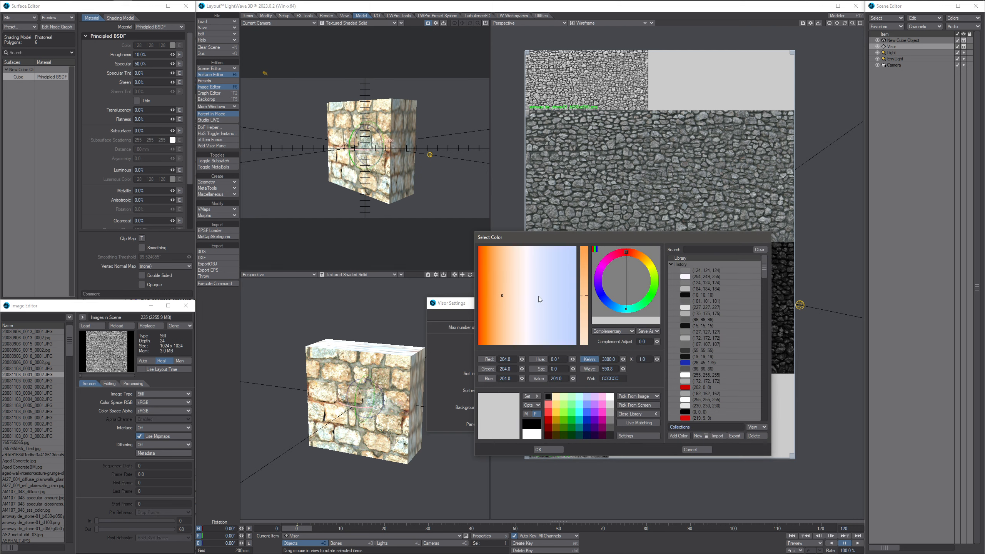
{"action": "left_click", "coordinate": [541, 359]}
{"action": "left_click", "coordinate": [560, 254]}
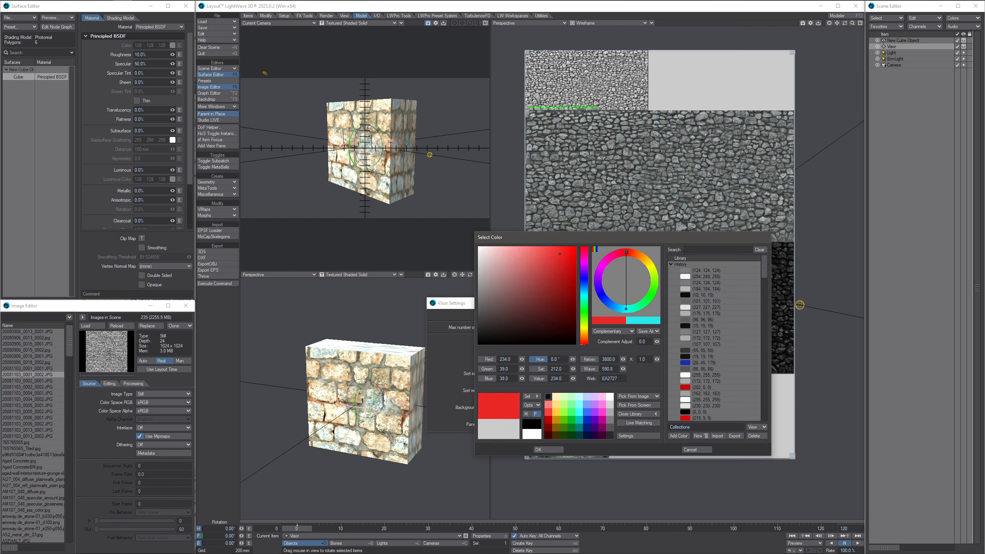
{"action": "left_click", "coordinate": [553, 450]}
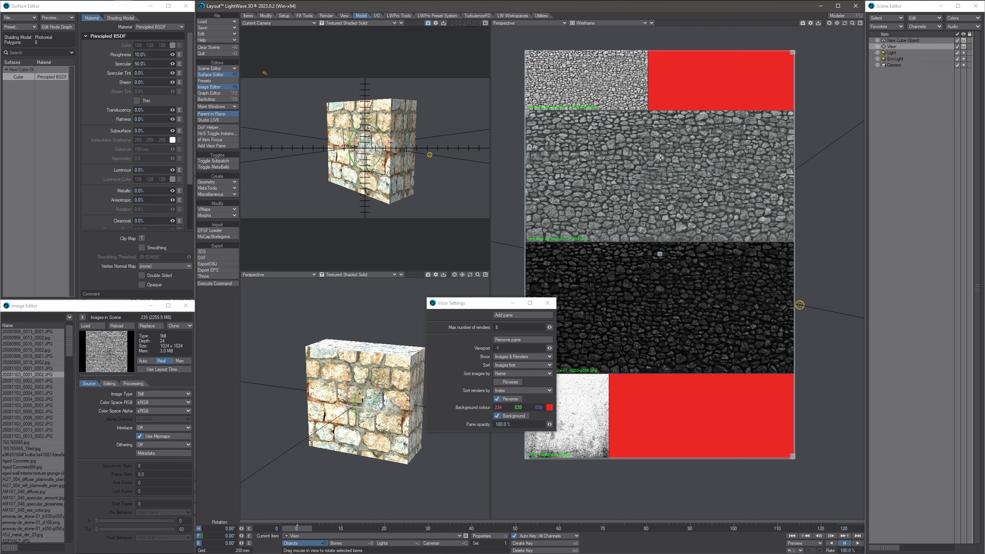
Step: Enable reversed order for the name-sorted images in the Visor pane and move the settings window away from the pane
{"action": "left_click", "coordinate": [509, 383]}
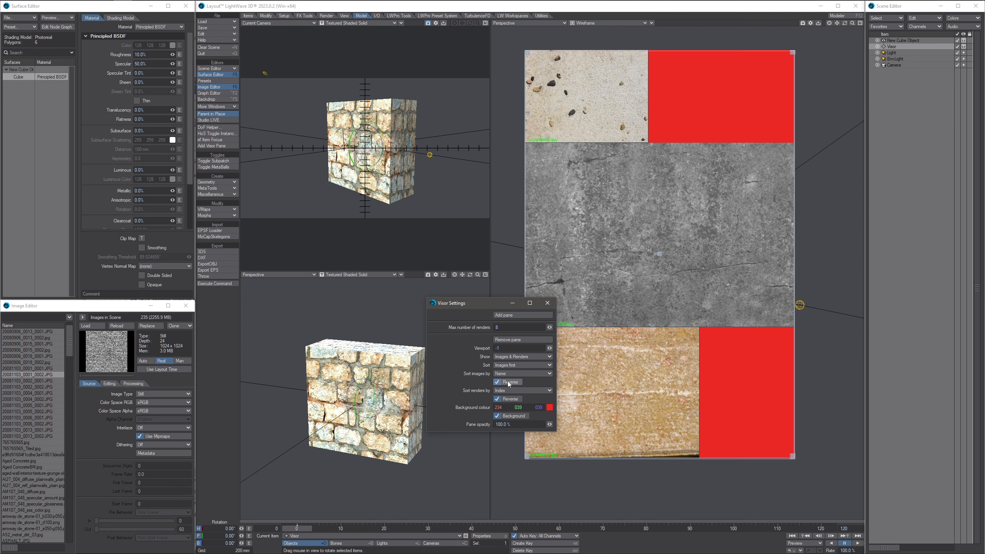
{"action": "left_click", "coordinate": [510, 383]}
{"action": "left_click", "coordinate": [509, 383]}
{"action": "left_click", "coordinate": [517, 373]}
{"action": "left_click", "coordinate": [466, 346]}
{"action": "left_click_drag", "start_coordinate": [463, 306], "coordinate": [422, 337]}
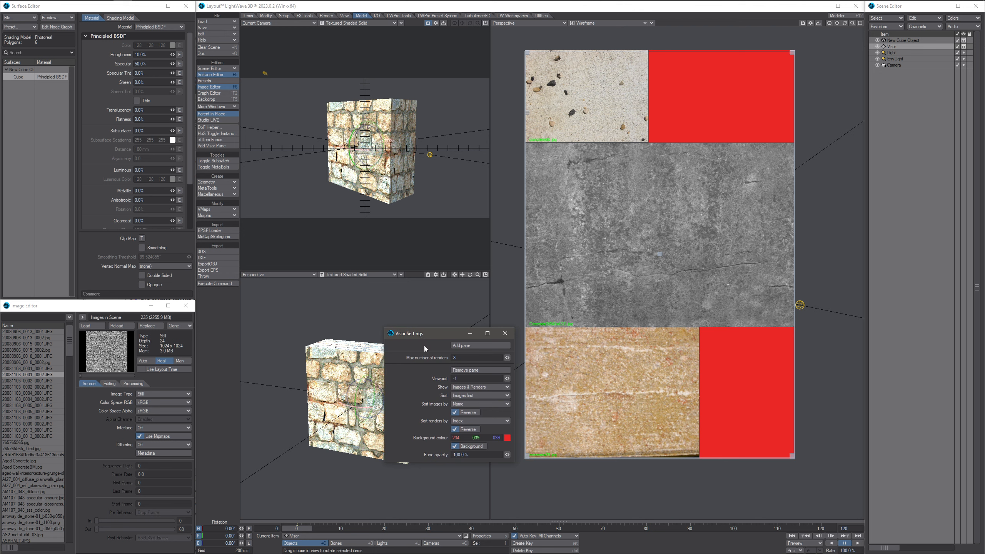
Step: Open the general Render Properties and set Render Display to Image Viewer
{"action": "key", "text": "ctrl+p"}
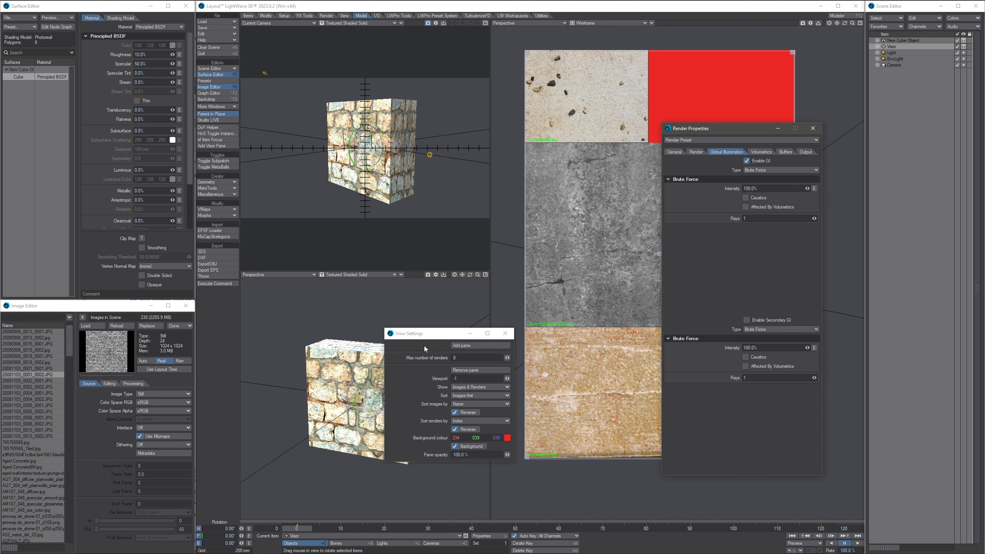
{"action": "left_click", "coordinate": [676, 154]}
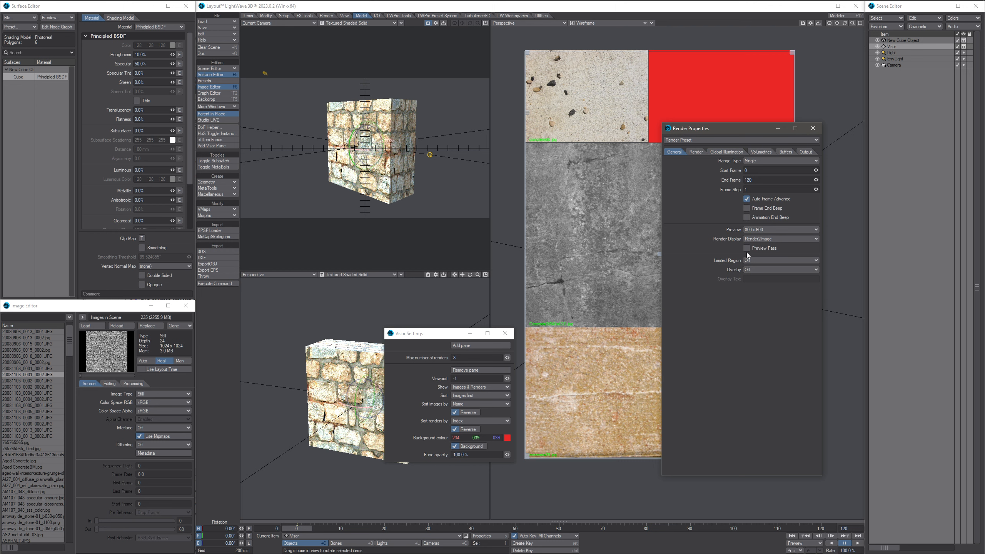
{"action": "left_click", "coordinate": [759, 238]}
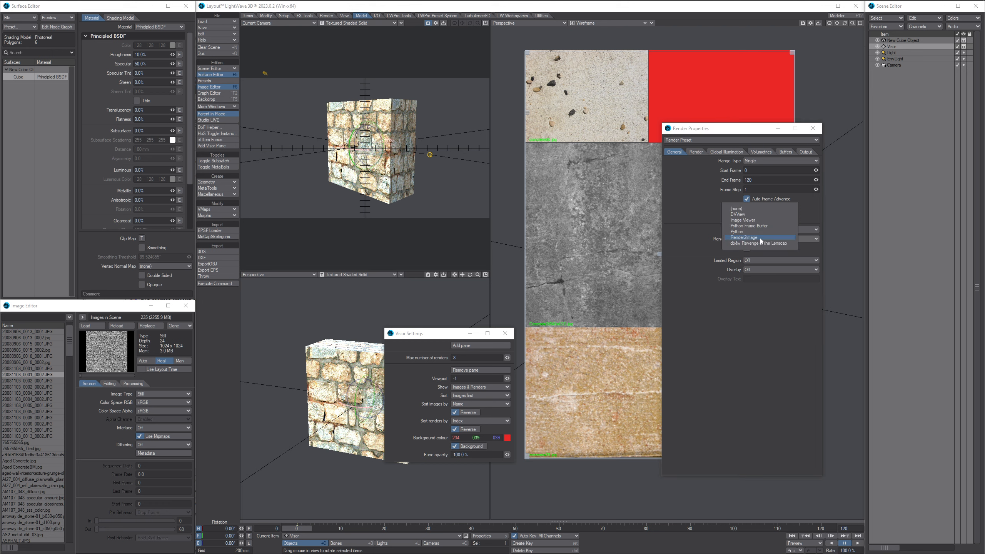
{"action": "left_click", "coordinate": [741, 220]}
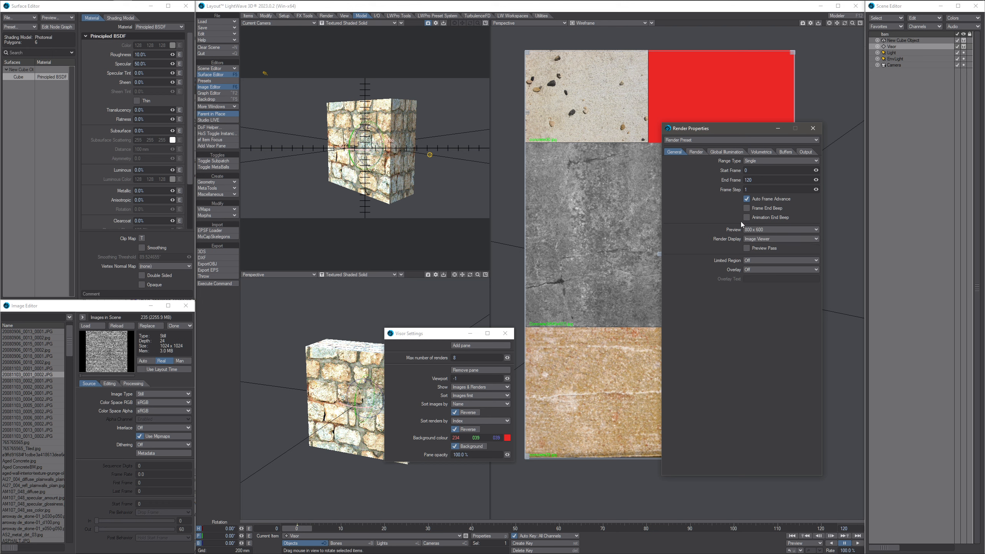
Step: Set Render Display to Render2Image, render the current frame, and bring the finished render into view in the Visor pane
{"action": "left_click", "coordinate": [758, 239]}
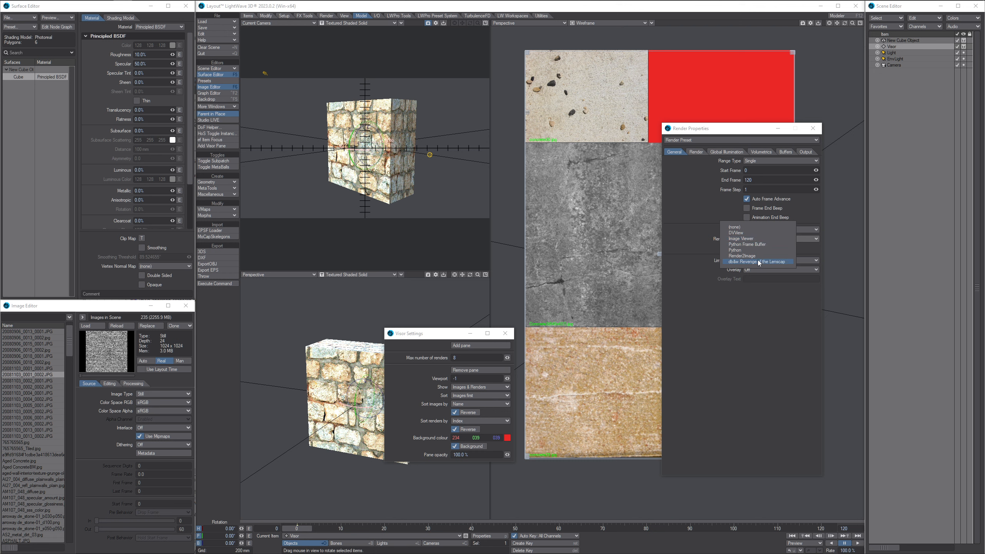
{"action": "left_click", "coordinate": [754, 256]}
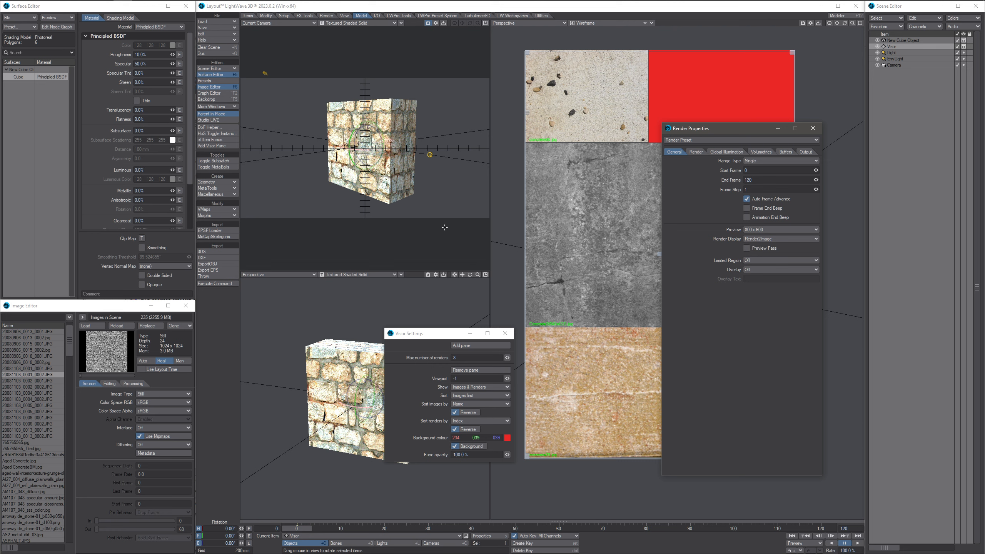
{"action": "key", "text": "F9"}
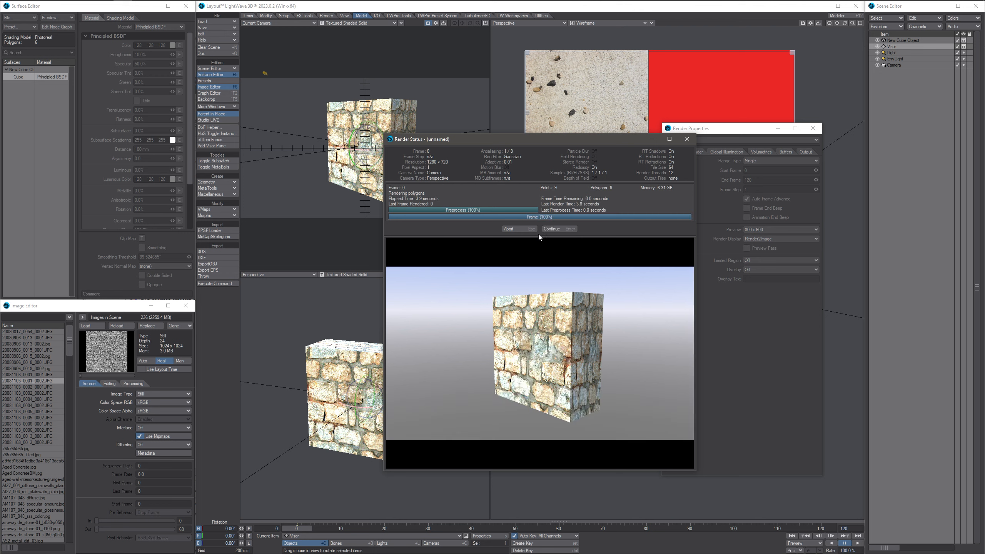
{"action": "left_click", "coordinate": [560, 229]}
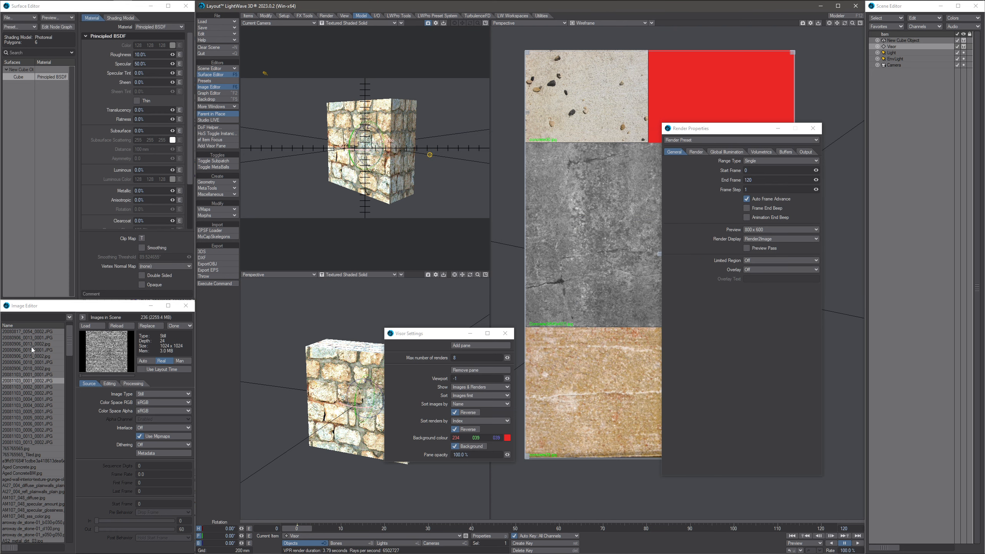
{"action": "left_click", "coordinate": [814, 128]}
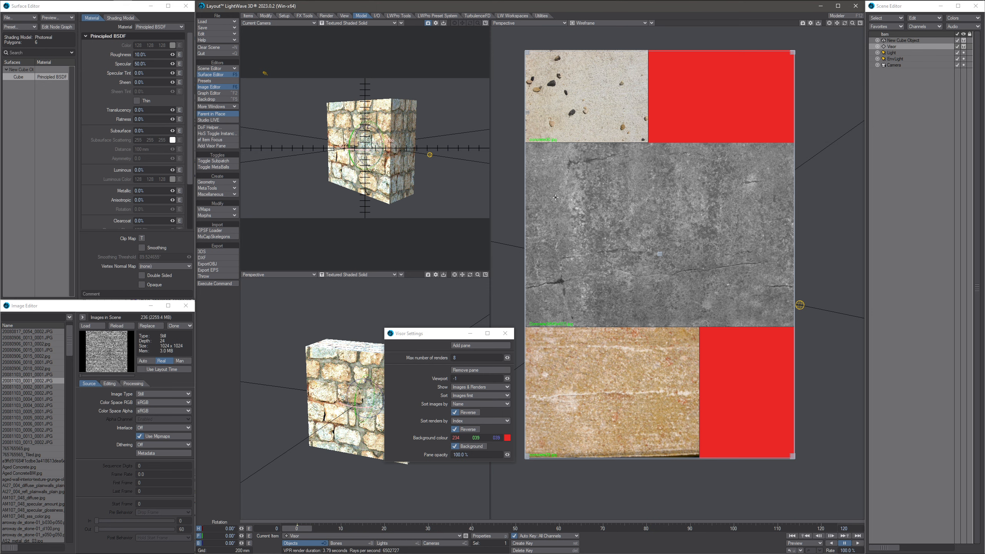
{"action": "left_click_drag", "start_coordinate": [527, 111], "coordinate": [527, 375]}
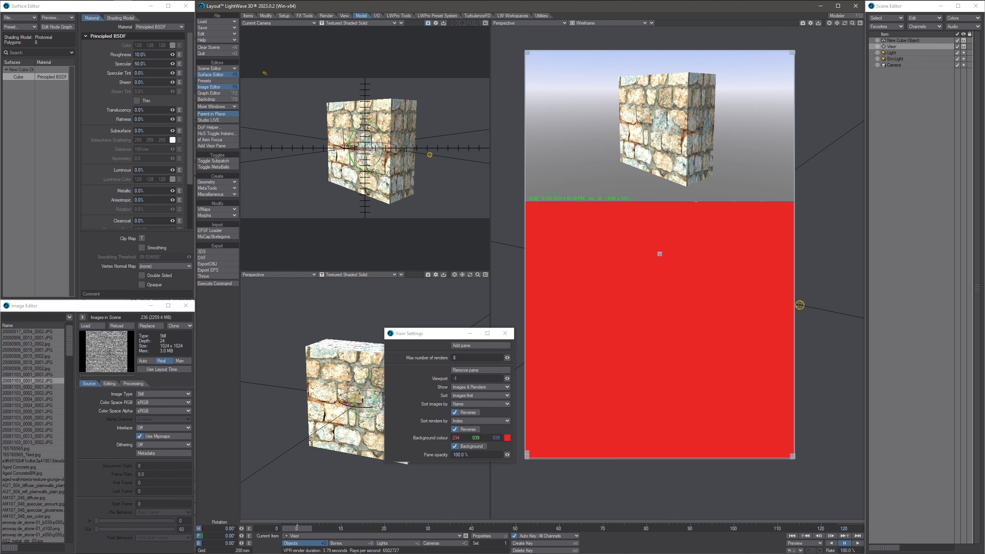
{"action": "left_click_drag", "start_coordinate": [527, 453], "coordinate": [527, 453]}
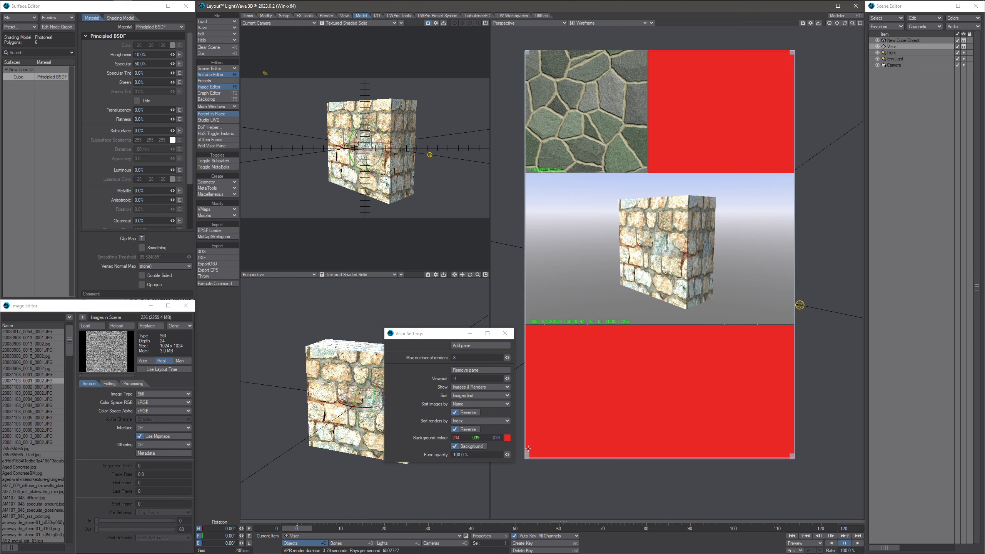
{"action": "mouse_move", "coordinate": [528, 453]}
{"action": "left_mouse_down"}
{"action": "mouse_move", "coordinate": [527, 350]}
{"action": "mouse_move", "coordinate": [527, 455]}
{"action": "left_mouse_up"}
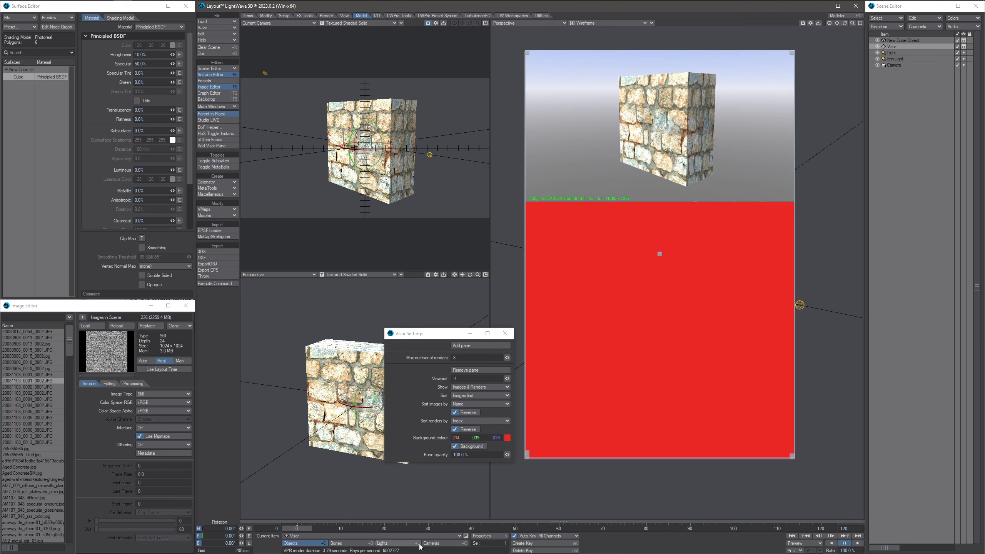
Step: Move and rotate the camera to frame the cube more from its front face, and render the current frame again
{"action": "left_click", "coordinate": [444, 544]}
{"action": "left_click_drag", "start_coordinate": [359, 212], "coordinate": [347, 218]}
{"action": "key", "text": "y"}
{"action": "left_click_drag", "start_coordinate": [316, 142], "coordinate": [492, 164]}
{"action": "key", "text": "t"}
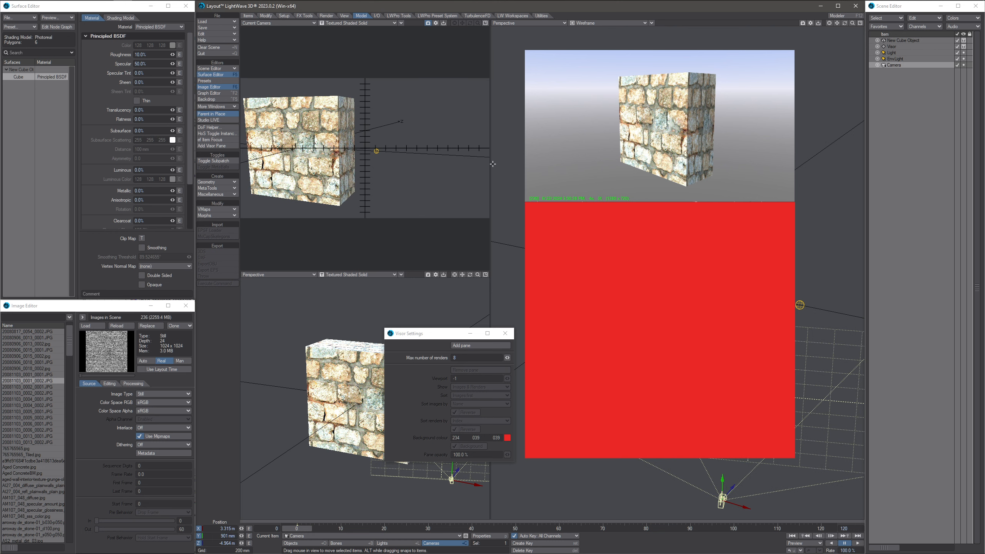
{"action": "left_click_drag", "start_coordinate": [311, 154], "coordinate": [271, 161]}
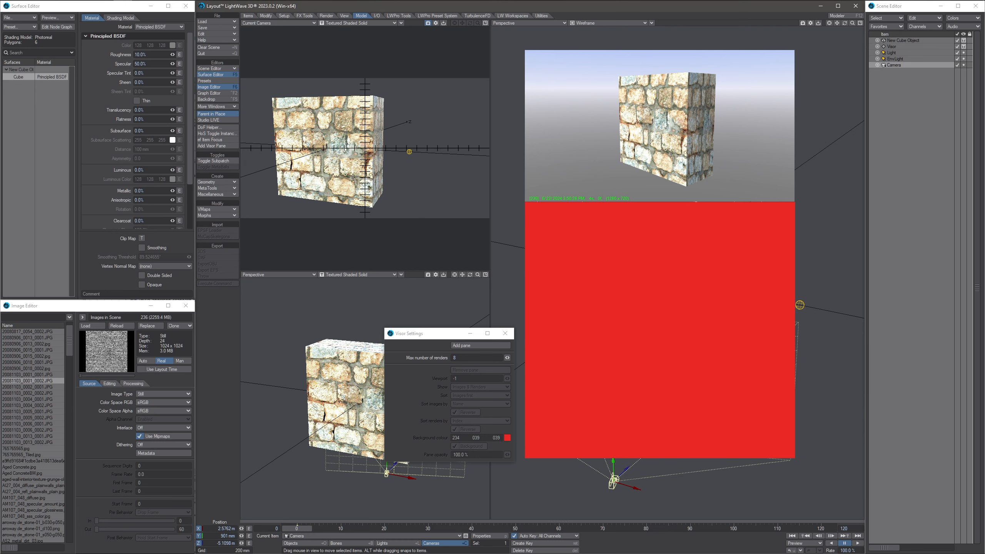
{"action": "key", "text": "F9"}
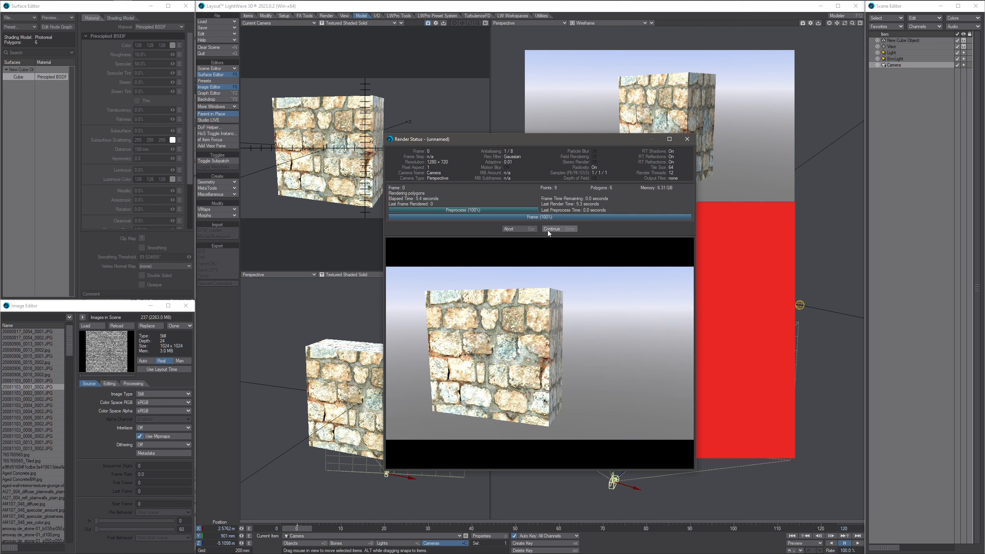
{"action": "left_click", "coordinate": [548, 230]}
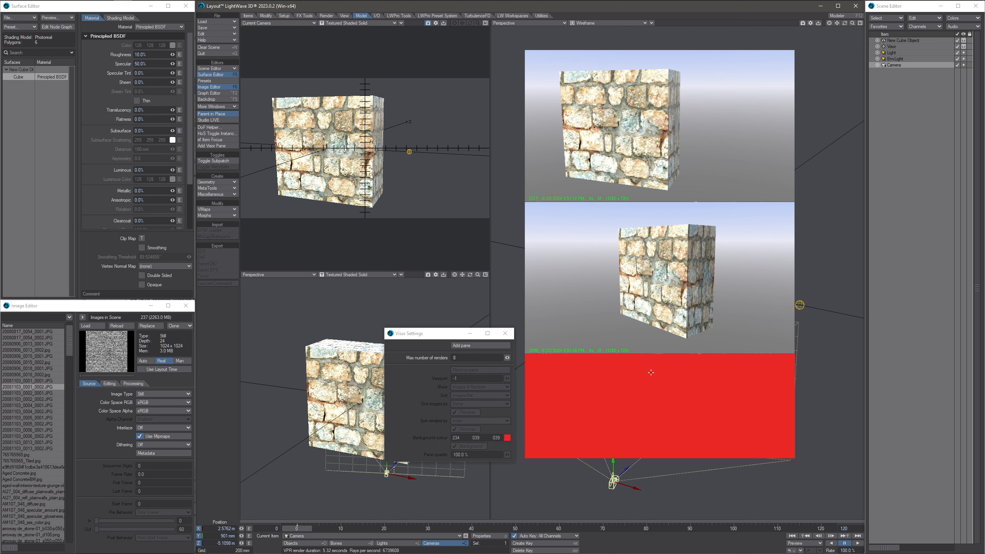
Step: Reopen the Visor Settings clear of the pane, set Sort to Renders first, and return the pane to its first entries
{"action": "left_click_drag", "start_coordinate": [416, 337], "coordinate": [410, 317]}
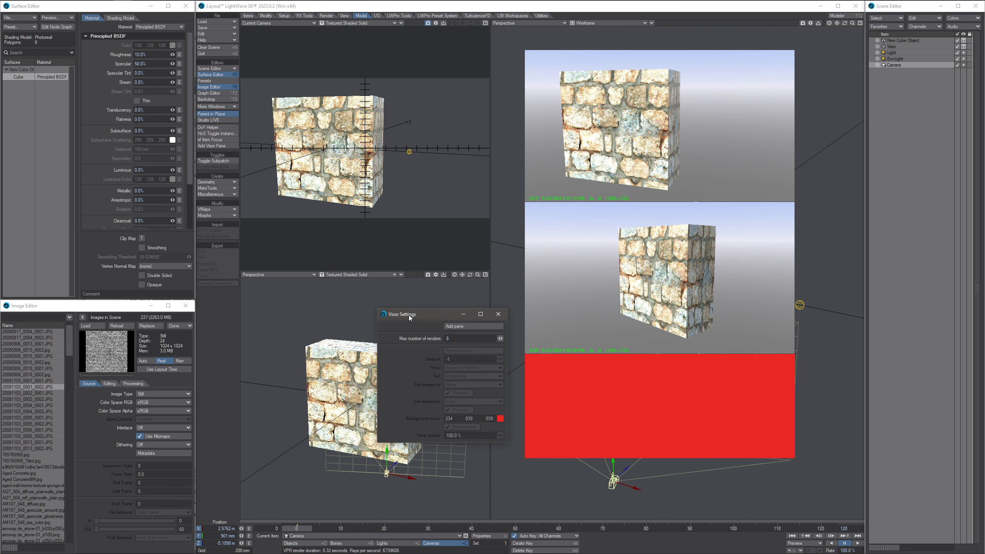
{"action": "left_click", "coordinate": [498, 315]}
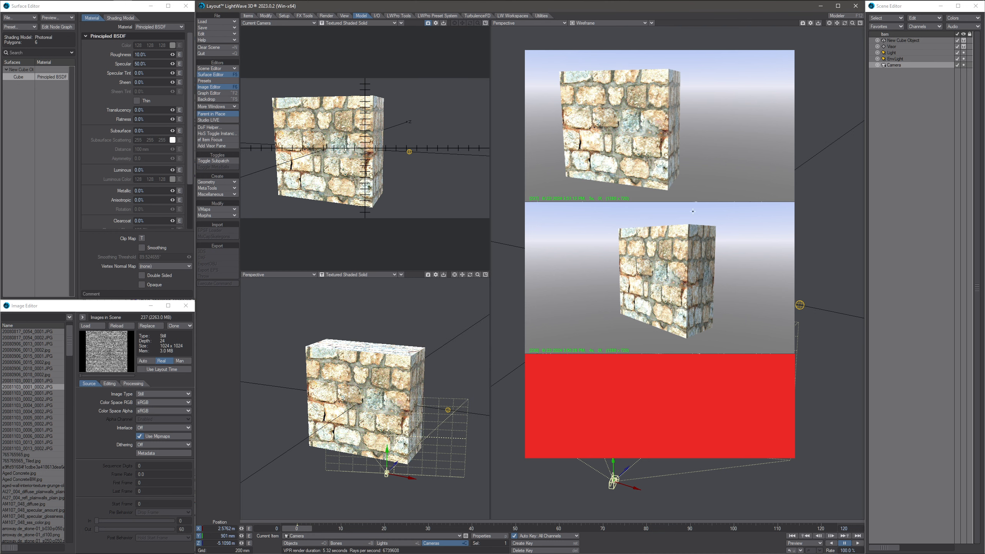
{"action": "double_click", "coordinate": [640, 432]}
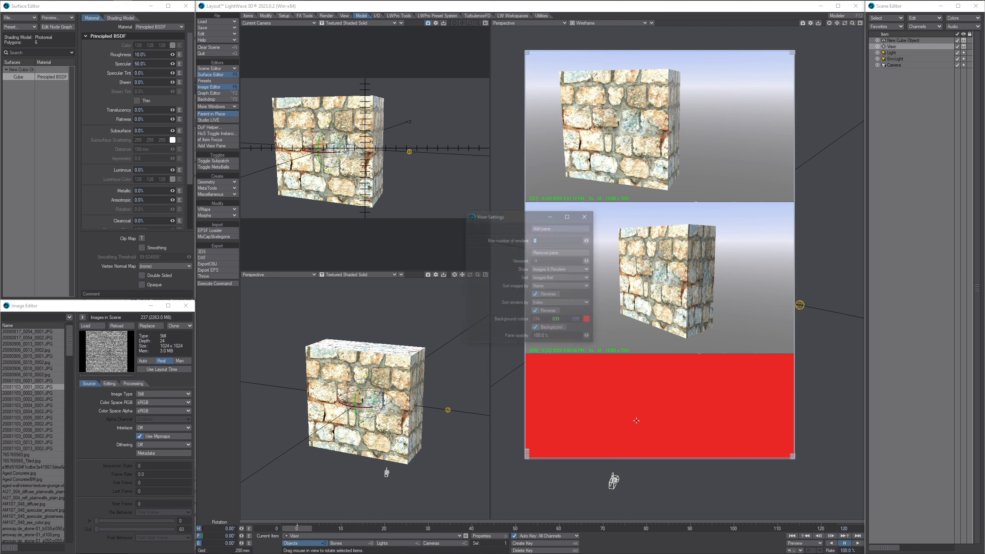
{"action": "left_click_drag", "start_coordinate": [526, 218], "coordinate": [467, 255]}
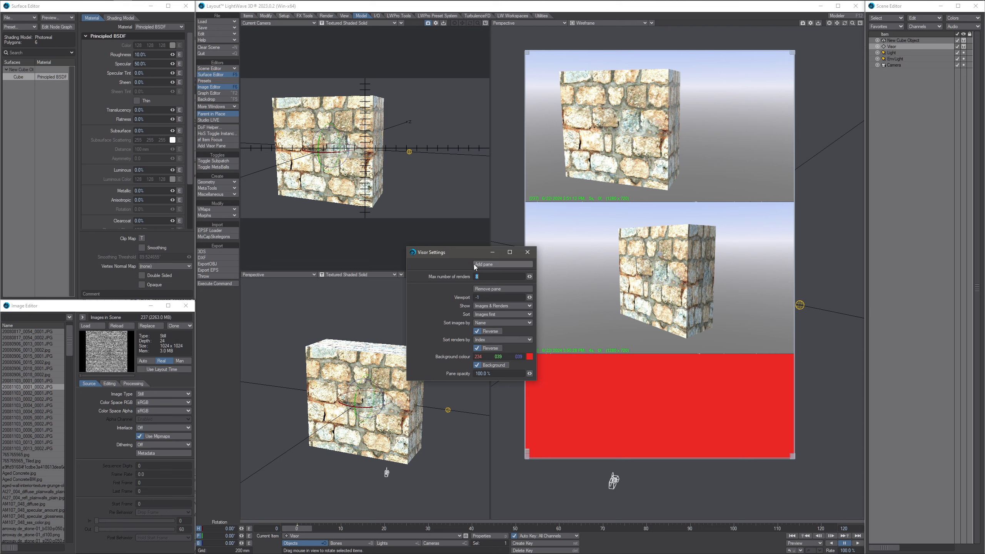
{"action": "left_click_drag", "start_coordinate": [465, 256], "coordinate": [411, 258]}
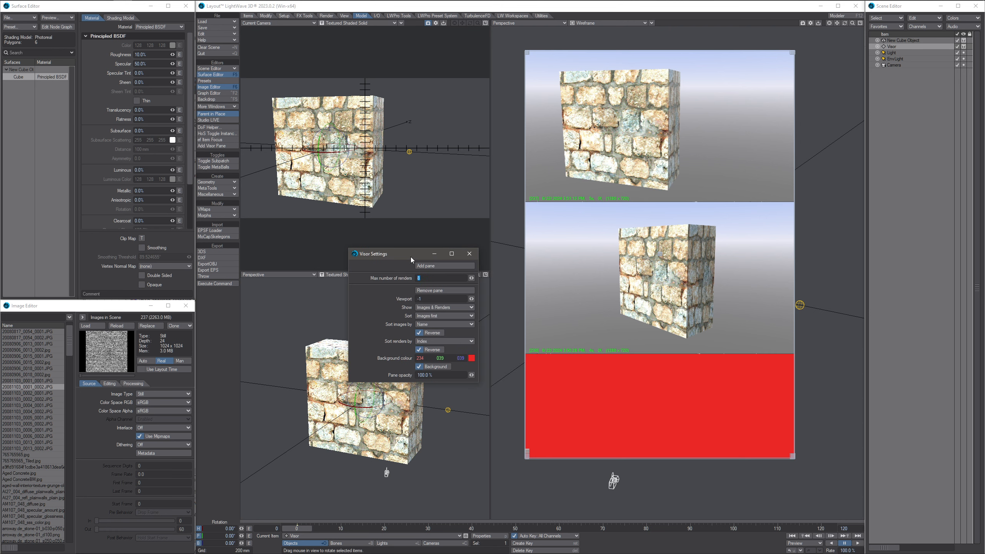
{"action": "left_click", "coordinate": [438, 318]}
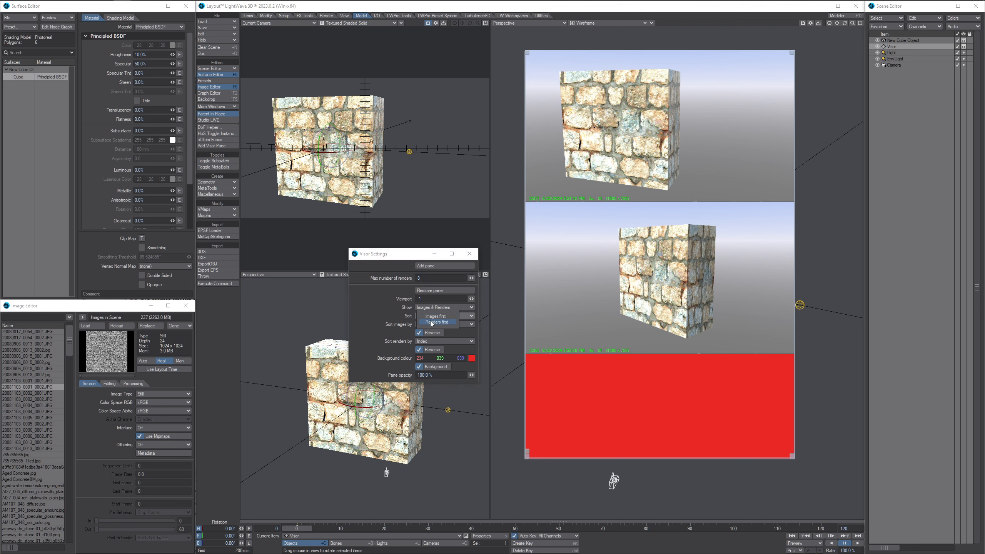
{"action": "left_click", "coordinate": [437, 322]}
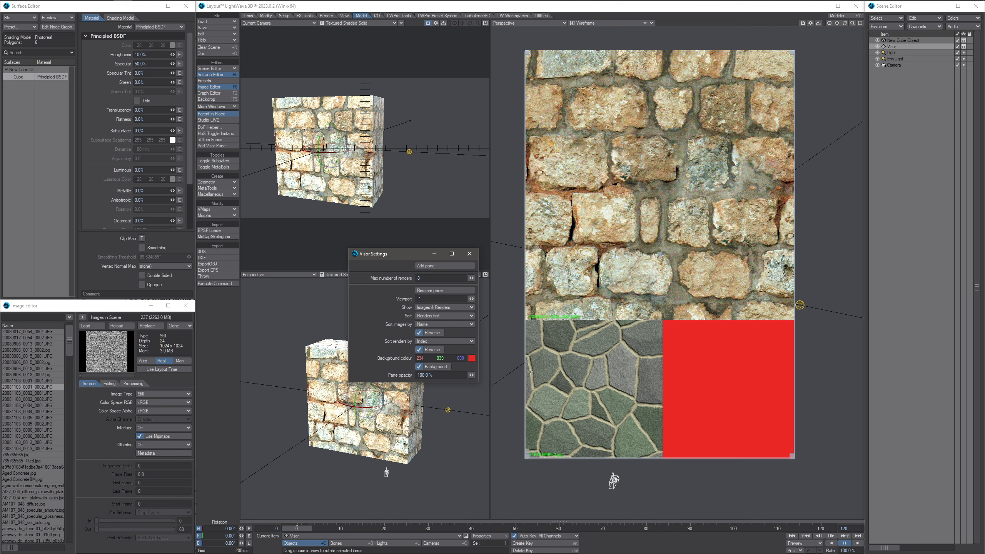
{"action": "scroll", "coordinate": [659, 255], "scroll_direction": "up", "scroll_amount": 10}
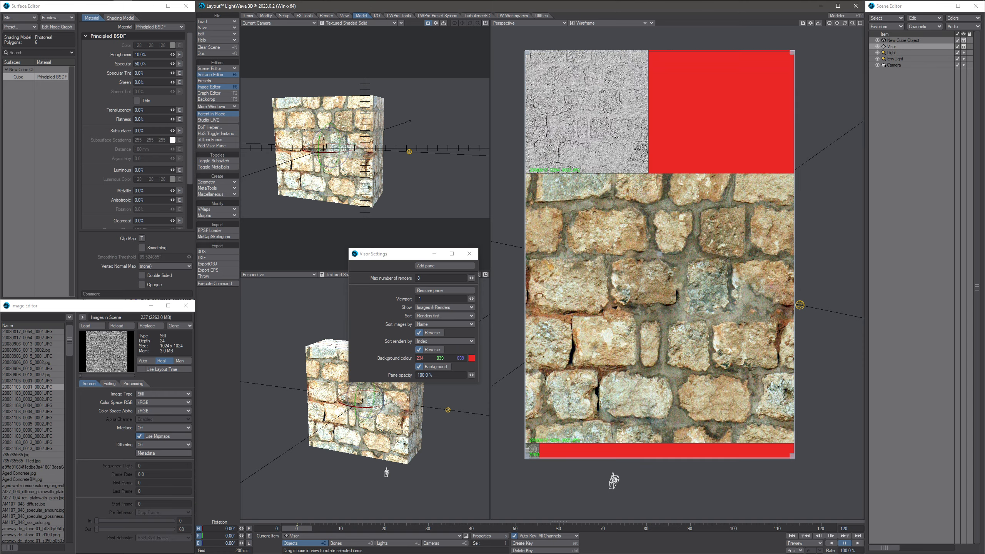
{"action": "scroll", "coordinate": [659, 255], "scroll_direction": "up", "scroll_amount": 5}
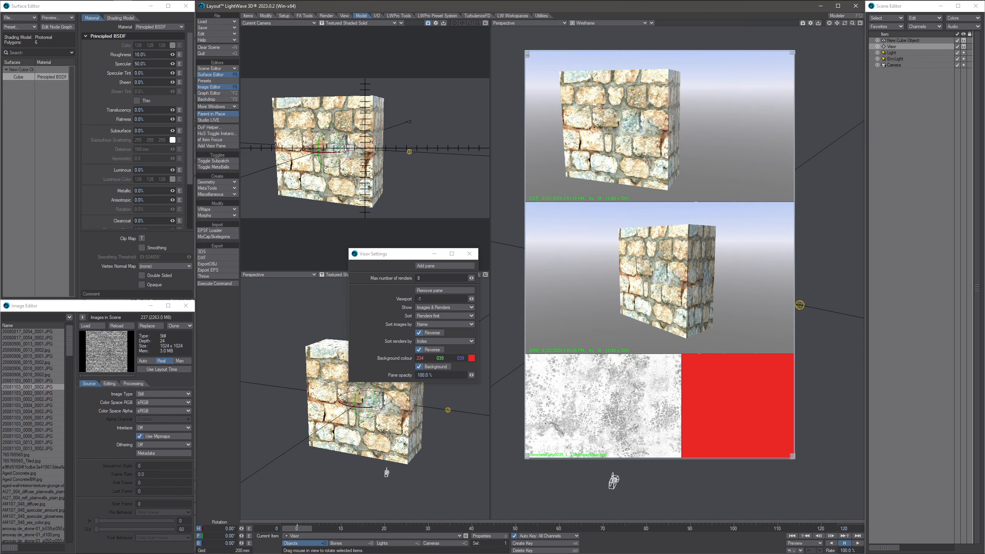
{"action": "scroll", "coordinate": [660, 255], "scroll_direction": "down", "scroll_amount": 3}
{"action": "scroll", "coordinate": [661, 255], "scroll_direction": "up", "scroll_amount": 3}
Step: Switch the Visor pane's Viewport to 0 and back to -1, and enlarge the pane across most of the Perspective view
{"action": "left_click_drag", "start_coordinate": [660, 255], "coordinate": [702, 278]}
{"action": "left_click", "coordinate": [440, 301]}
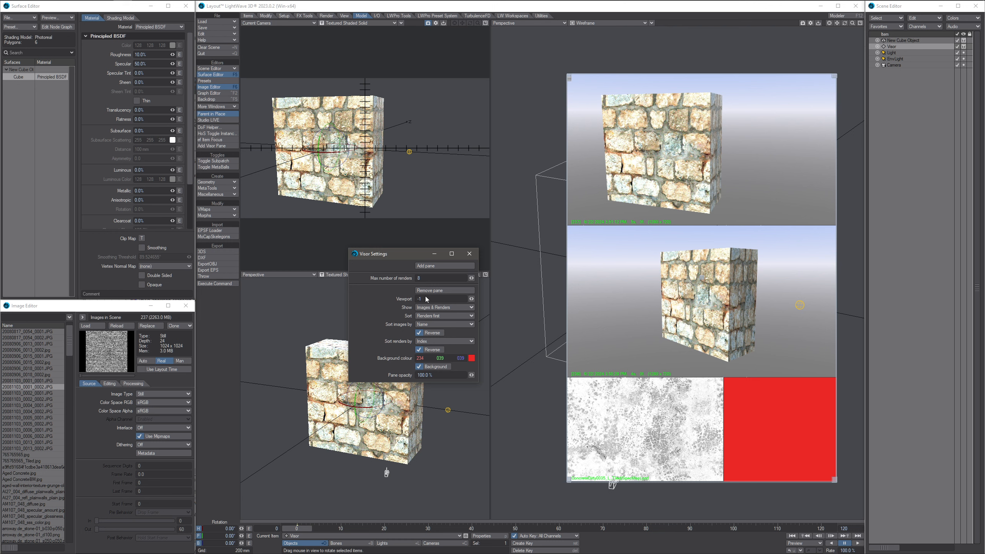
{"action": "left_click_drag", "start_coordinate": [421, 300], "coordinate": [410, 299]}
{"action": "type", "text": "0"}
{"action": "key", "text": "Tab"}
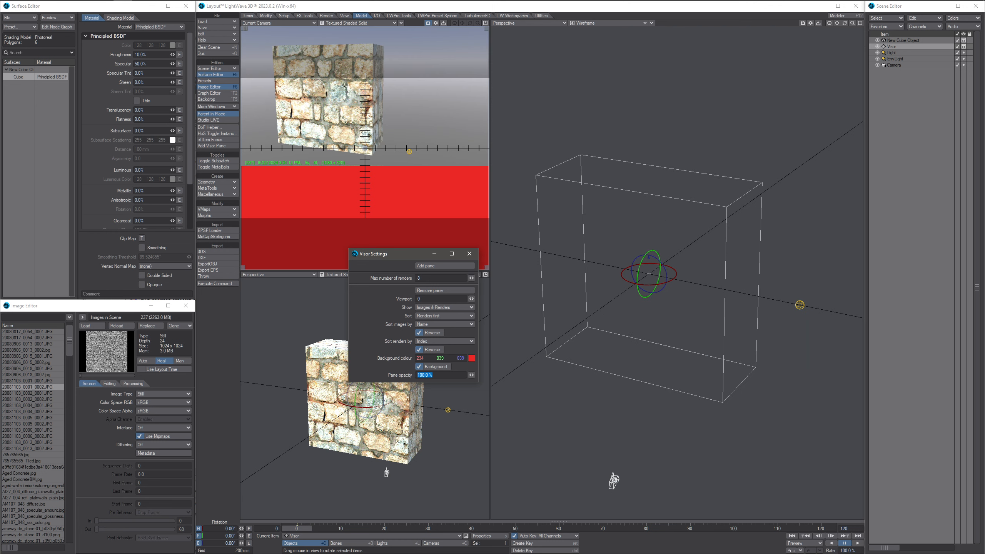
{"action": "key", "text": "shift+Tab"}
{"action": "type", "text": "-1"}
{"action": "key", "text": "Tab"}
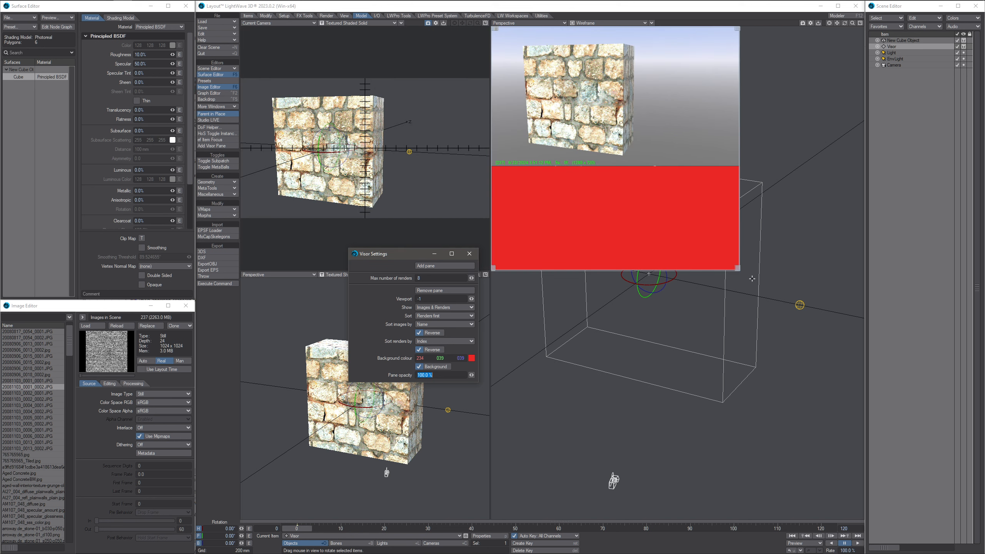
{"action": "left_click_drag", "start_coordinate": [739, 271], "coordinate": [829, 483]}
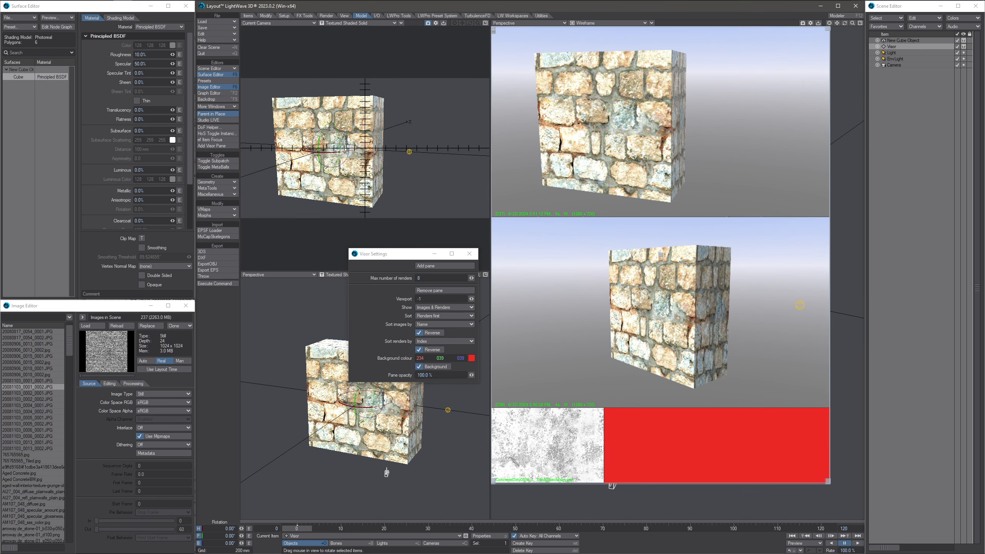
Step: Add a second Visor pane, move it over the first one, and reshape it into a thin horizontal strip
{"action": "left_click_drag", "start_coordinate": [415, 258], "coordinate": [412, 258]}
{"action": "left_click", "coordinate": [422, 266]}
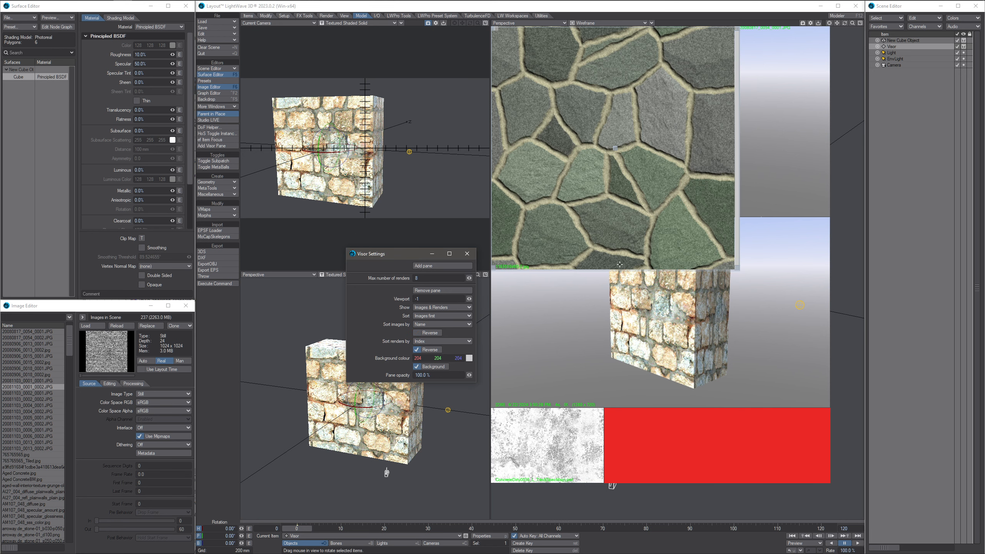
{"action": "left_click_drag", "start_coordinate": [616, 148], "coordinate": [659, 211]}
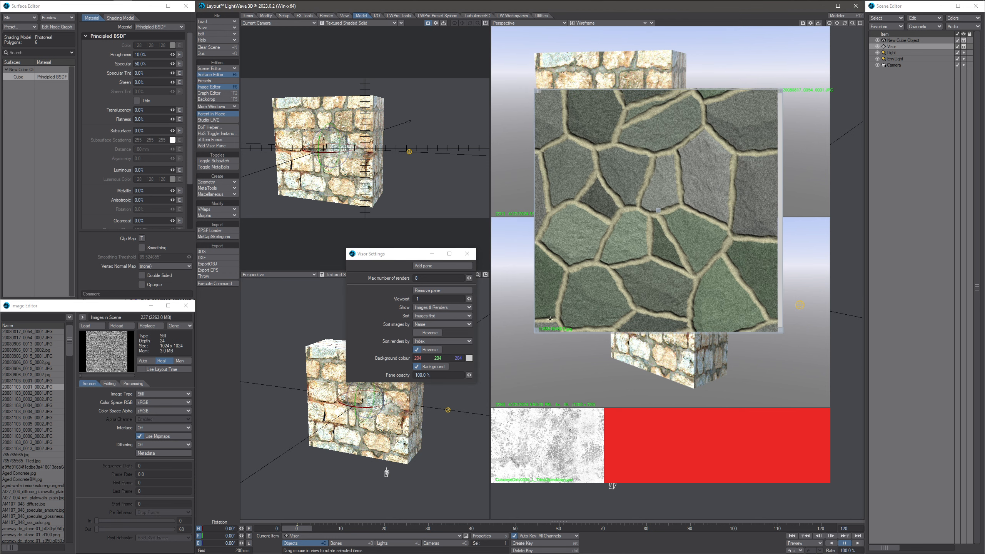
{"action": "left_click_drag", "start_coordinate": [540, 327], "coordinate": [522, 128]}
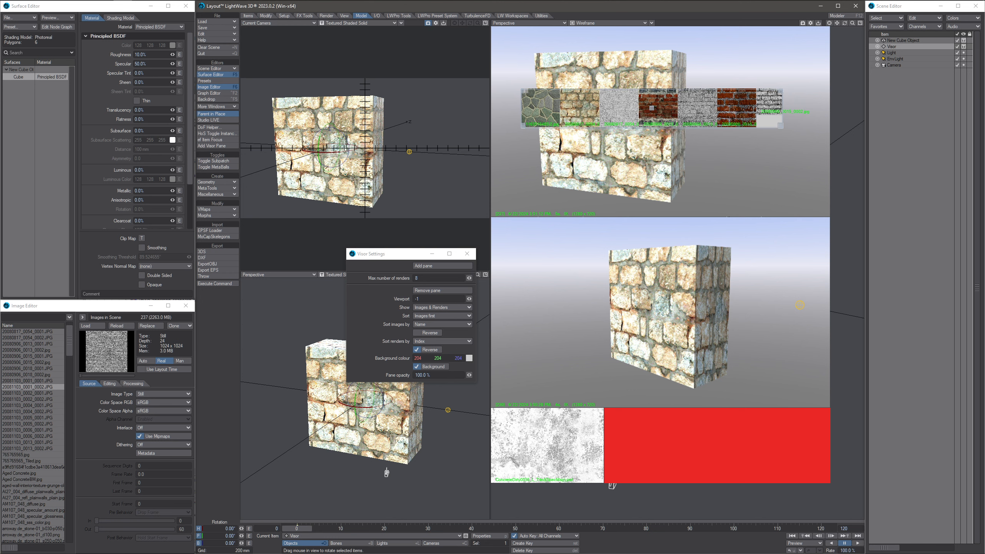
Step: Enlarge the strip-shaped pane and browse along its row of images in both directions
{"action": "left_click_drag", "start_coordinate": [523, 92], "coordinate": [703, 83]}
{"action": "left_click_drag", "start_coordinate": [781, 125], "coordinate": [832, 168]}
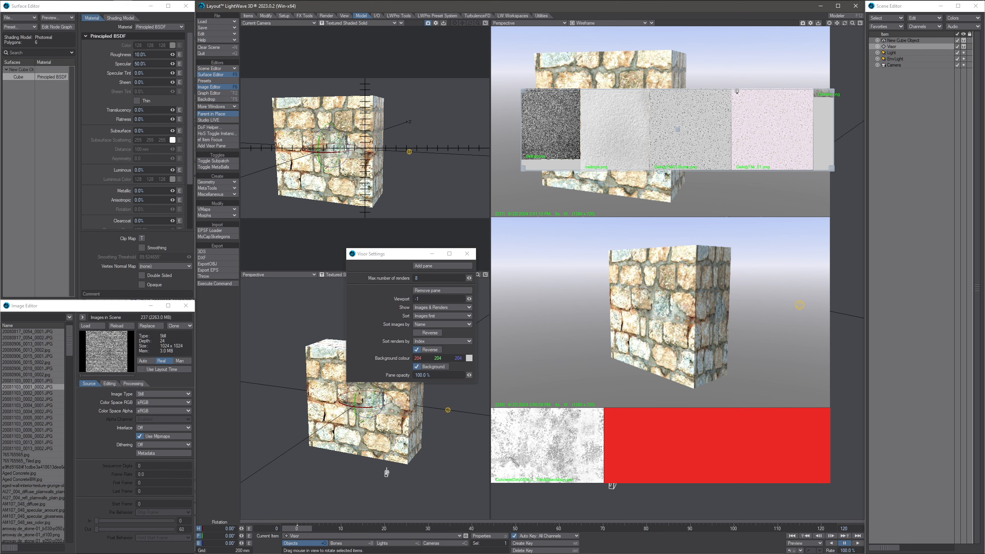
{"action": "left_click_drag", "start_coordinate": [737, 91], "coordinate": [632, 92]}
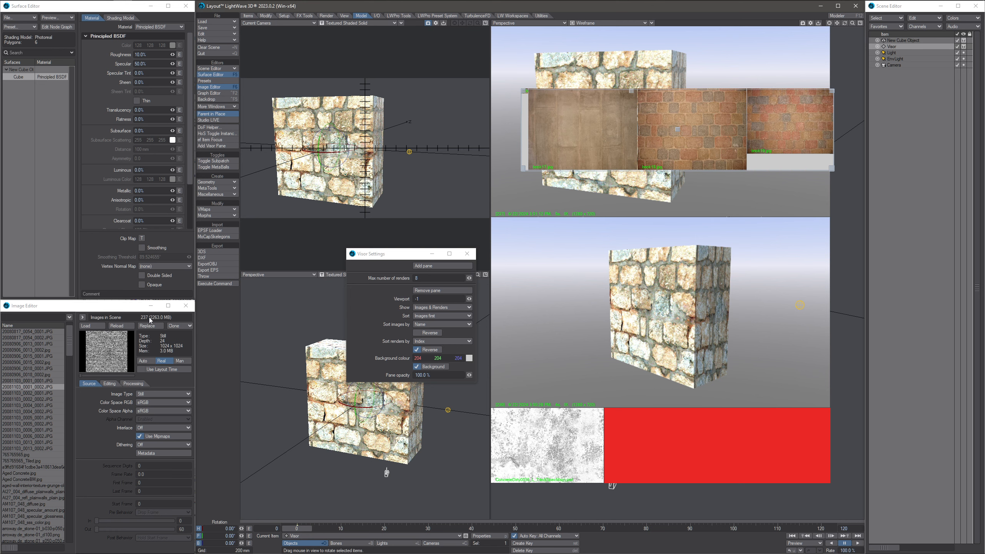
{"action": "left_click", "coordinate": [31, 437]}
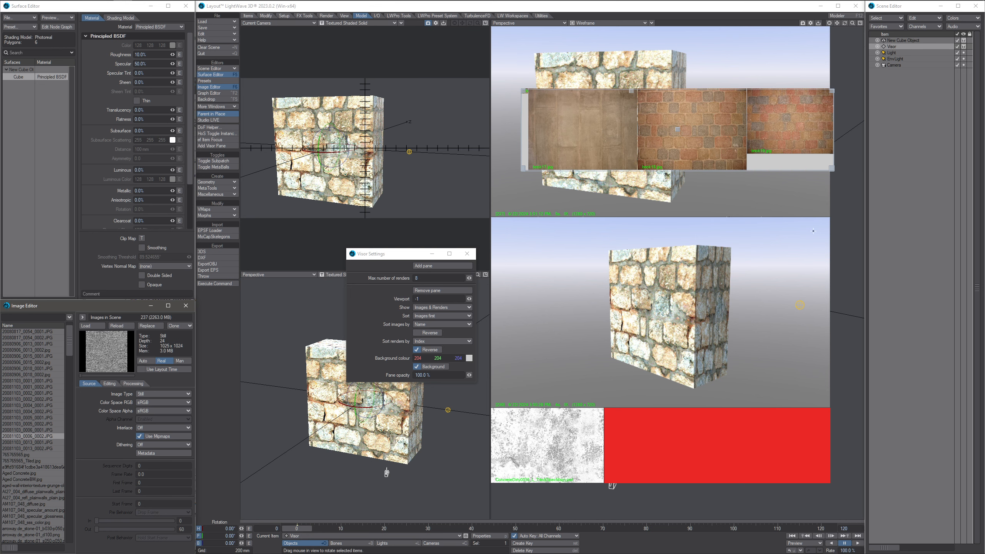
{"action": "left_click_drag", "start_coordinate": [631, 91], "coordinate": [716, 91]}
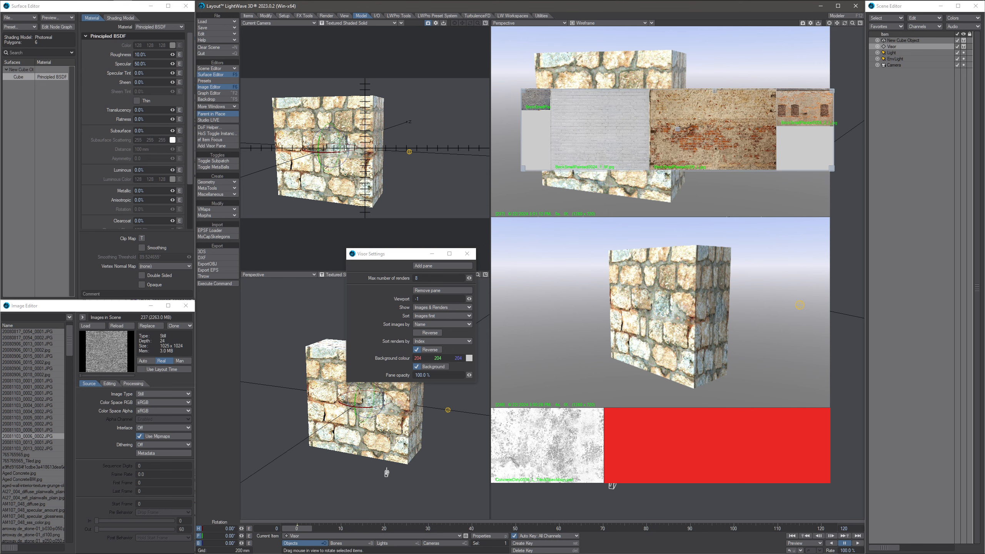
Step: Make the strip-shaped pane slightly larger and reposition it over the first pane's upper render
{"action": "left_click_drag", "start_coordinate": [833, 169], "coordinate": [853, 181]}
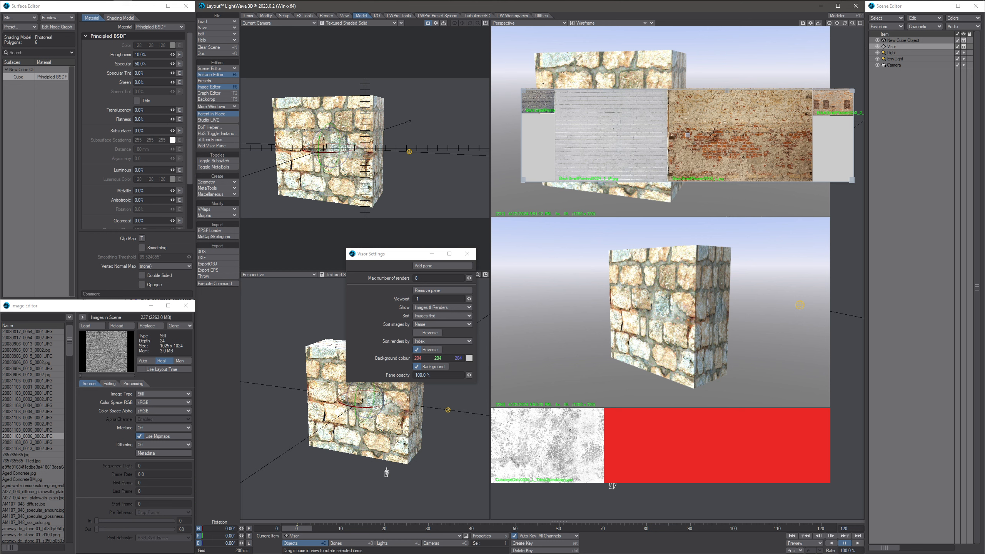
{"action": "left_click_drag", "start_coordinate": [687, 136], "coordinate": [672, 132]}
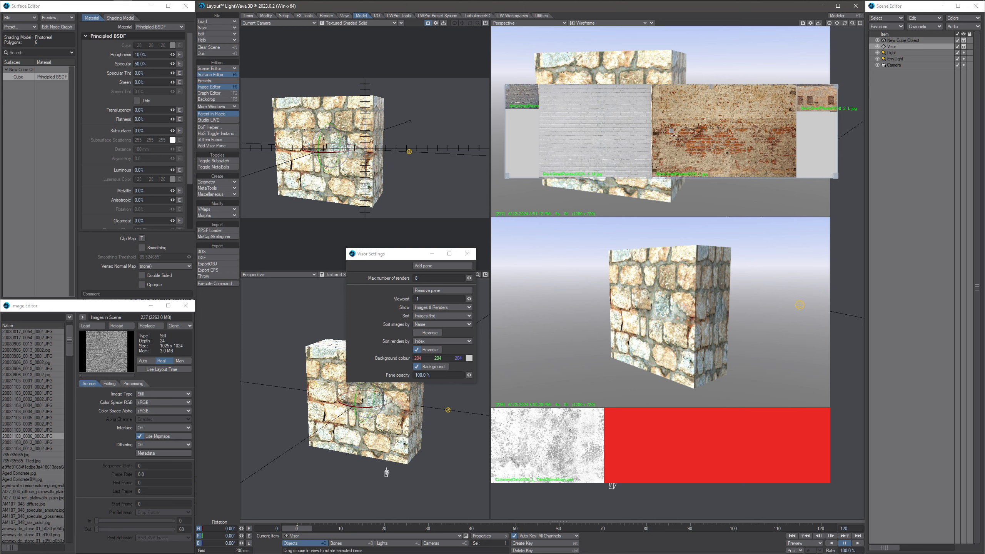
{"action": "left_click_drag", "start_coordinate": [672, 131], "coordinate": [667, 140]}
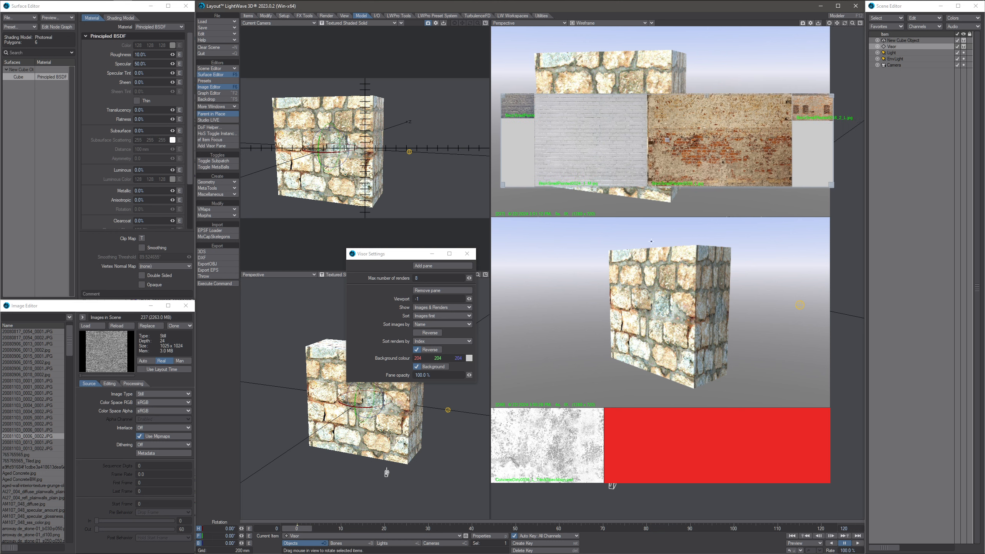
Step: Apply the sRGB quick preset to the color space preferences and browse the brick images in the strip-shaped Visor pane
{"action": "key", "text": "d"}
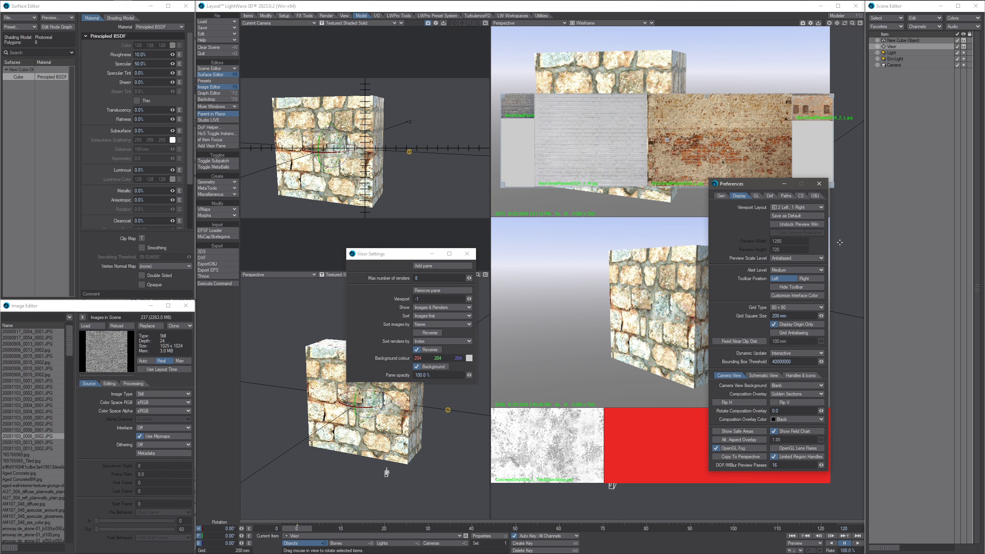
{"action": "left_click_drag", "start_coordinate": [772, 190], "coordinate": [799, 192]}
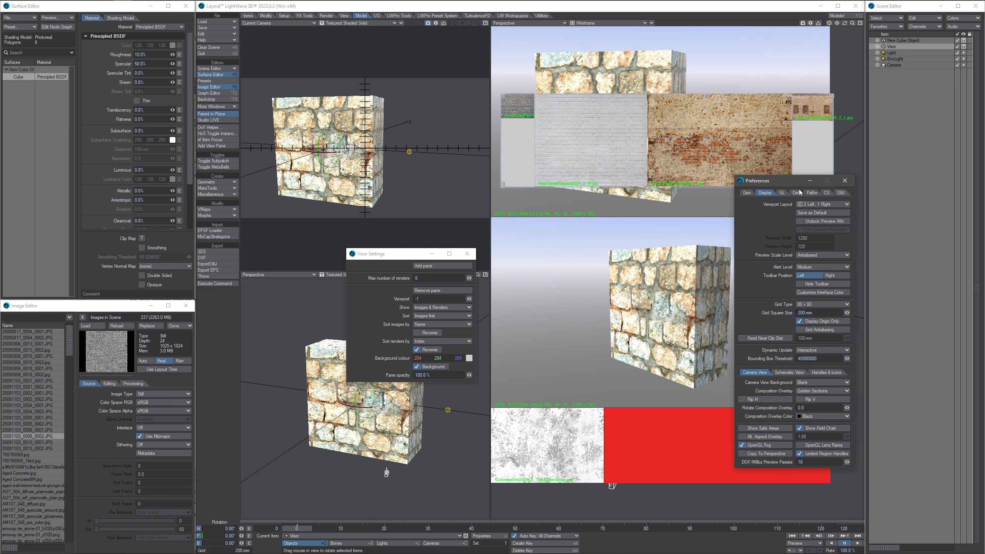
{"action": "left_click", "coordinate": [830, 193]}
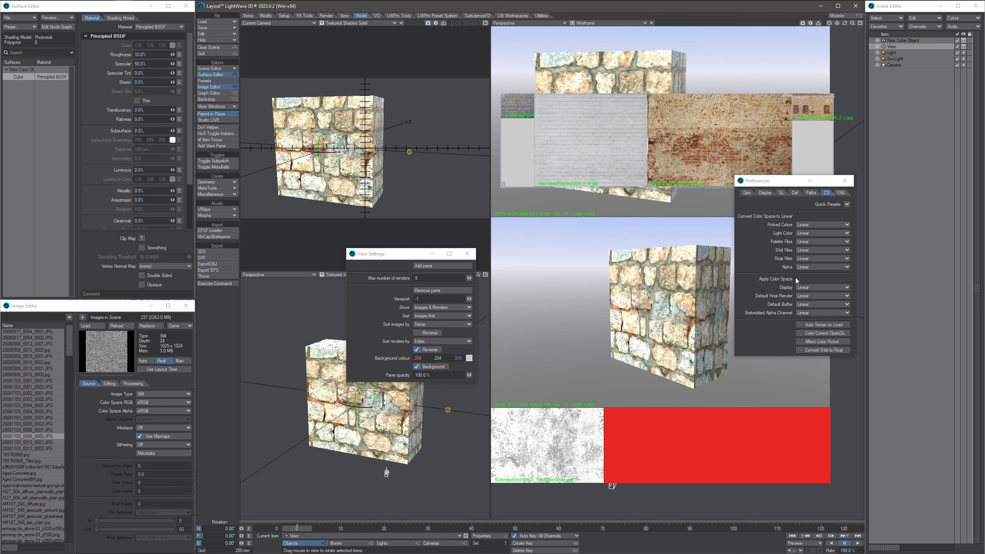
{"action": "left_click", "coordinate": [847, 204]}
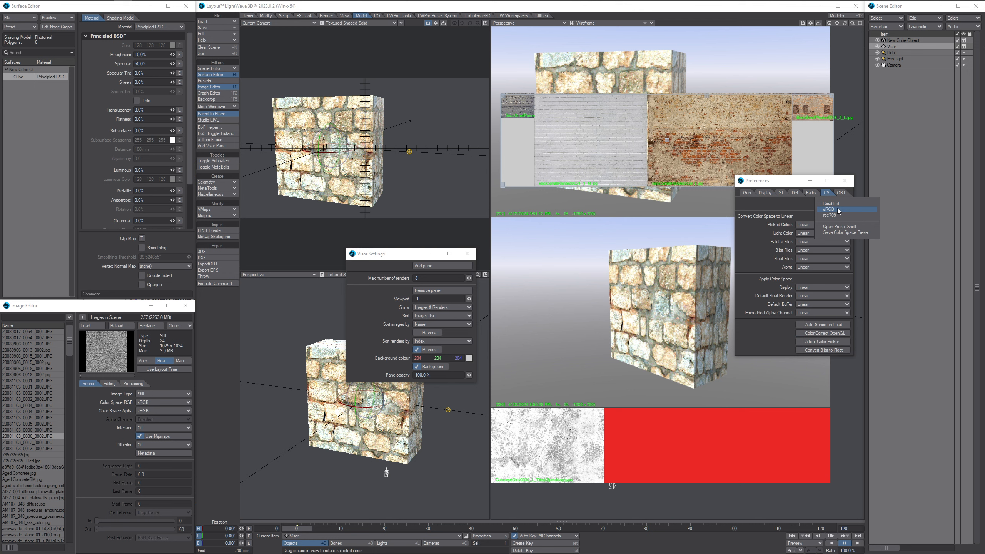
{"action": "left_click", "coordinate": [838, 209]}
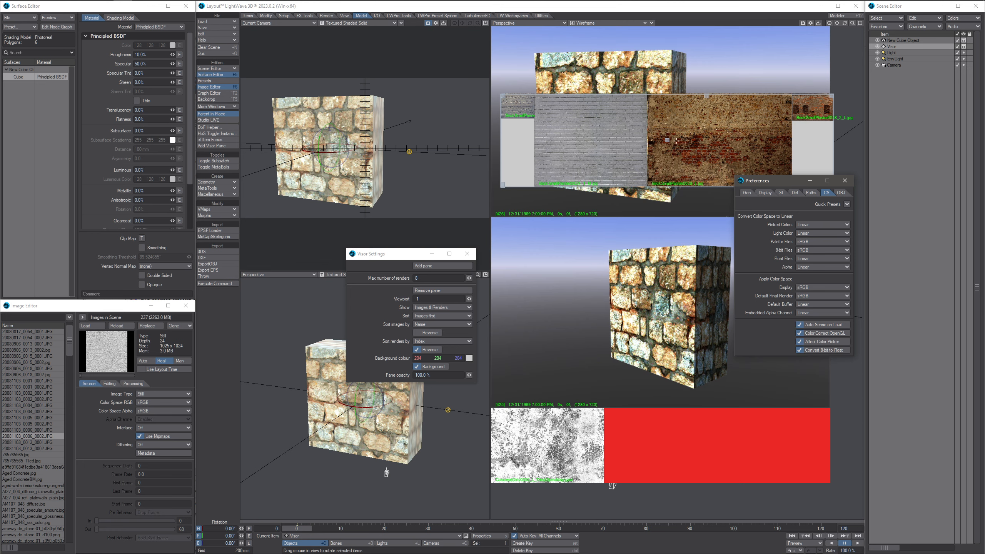
{"action": "left_click_drag", "start_coordinate": [706, 96], "coordinate": [687, 96]}
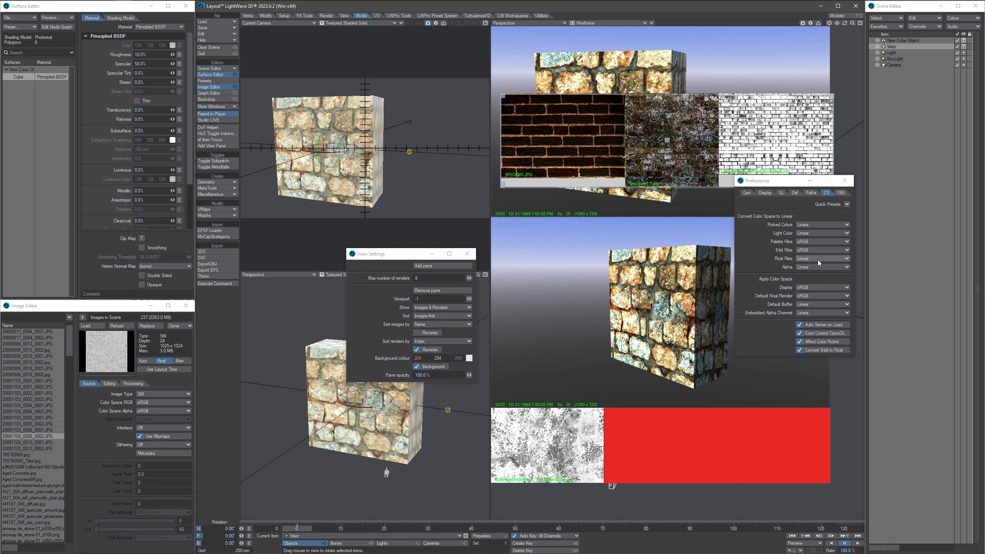
Step: Set the color space quick preset back to Disabled and close the Preferences
{"action": "left_click", "coordinate": [847, 204]}
{"action": "left_click", "coordinate": [848, 198]}
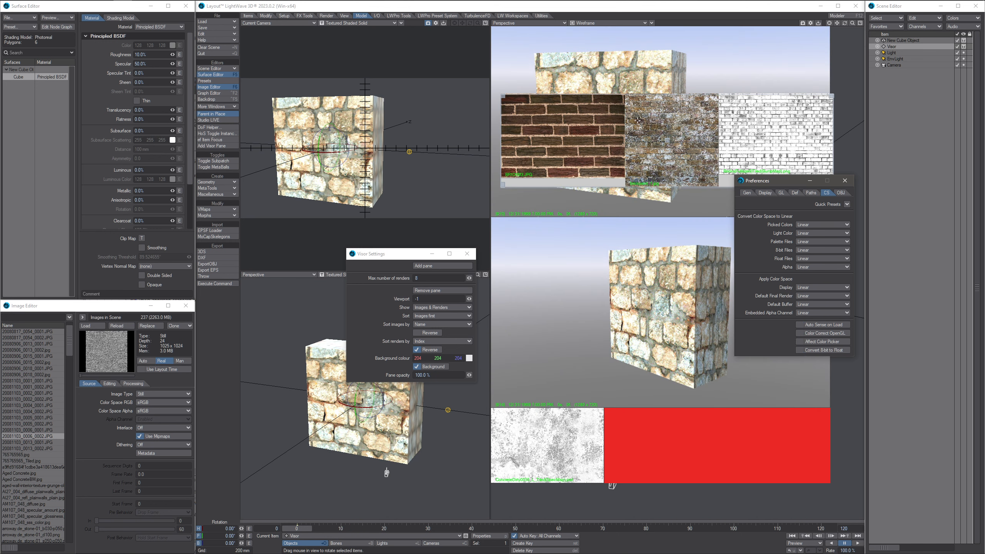
{"action": "left_click_drag", "start_coordinate": [770, 186], "coordinate": [781, 210]}
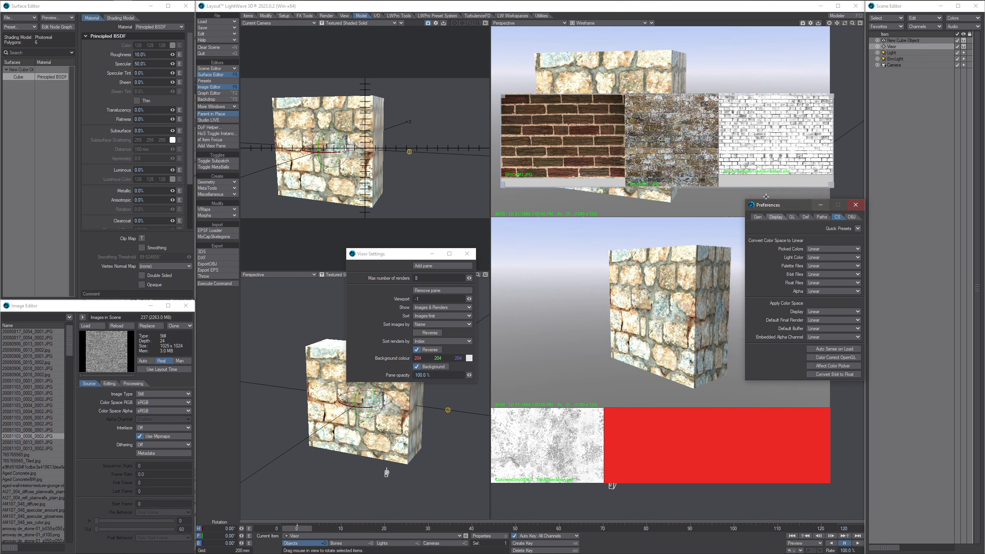
{"action": "left_click", "coordinate": [855, 205]}
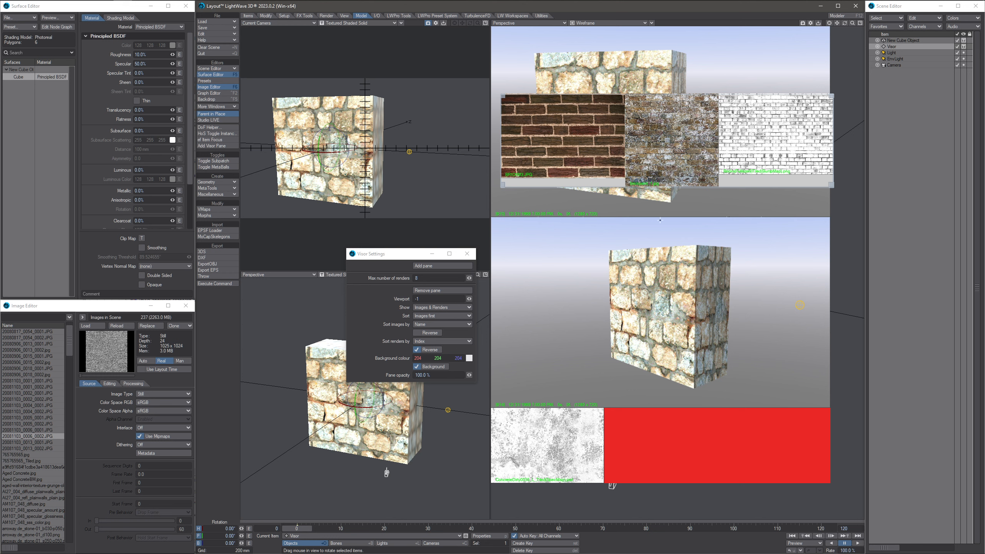
Step: Select the first Visor pane with the red background and enlarge it slightly from its lower-right corner
{"action": "left_click_drag", "start_coordinate": [742, 126], "coordinate": [740, 138]}
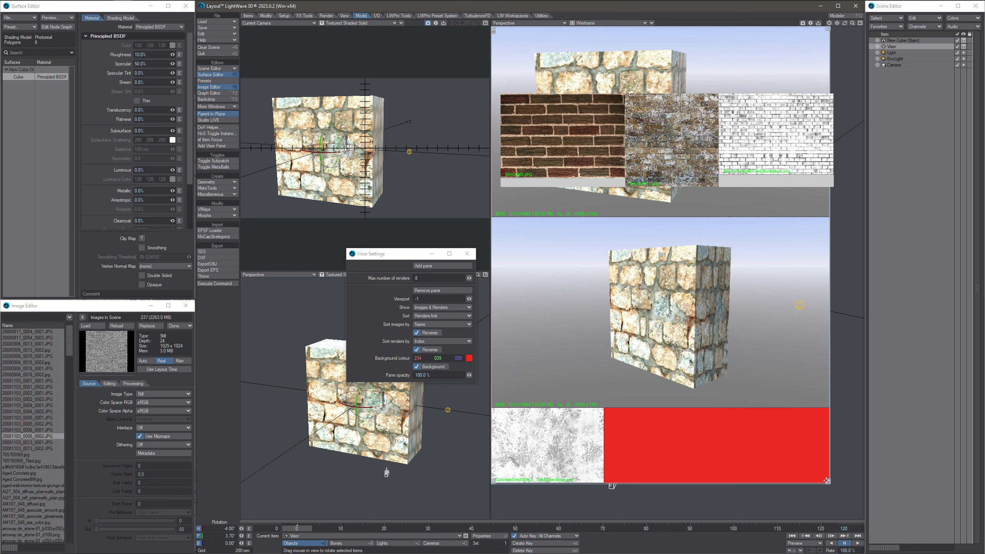
{"action": "mouse_move", "coordinate": [827, 480]}
{"action": "left_mouse_down"}
{"action": "mouse_move", "coordinate": [798, 393]}
{"action": "mouse_move", "coordinate": [863, 485]}
{"action": "mouse_move", "coordinate": [825, 518]}
{"action": "mouse_move", "coordinate": [837, 483]}
{"action": "left_mouse_up"}
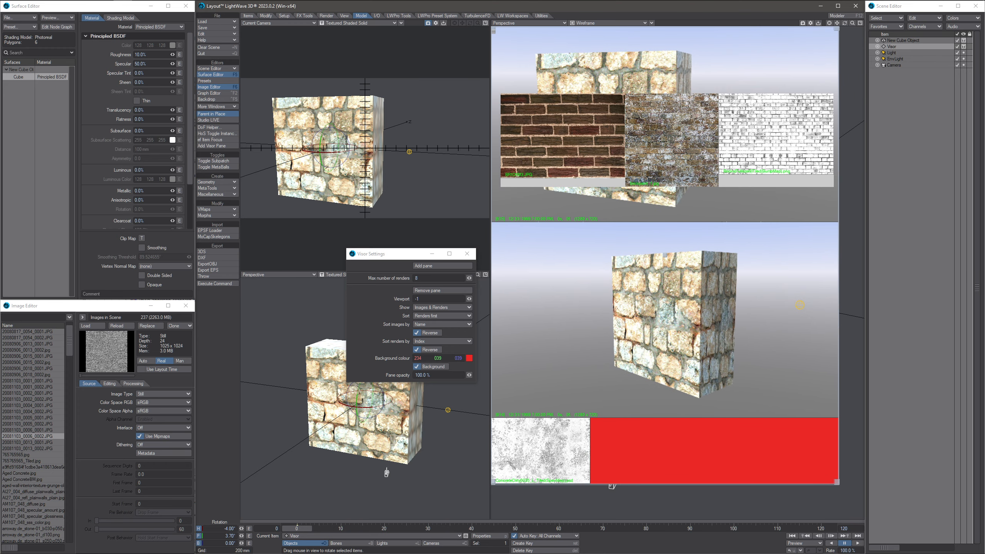